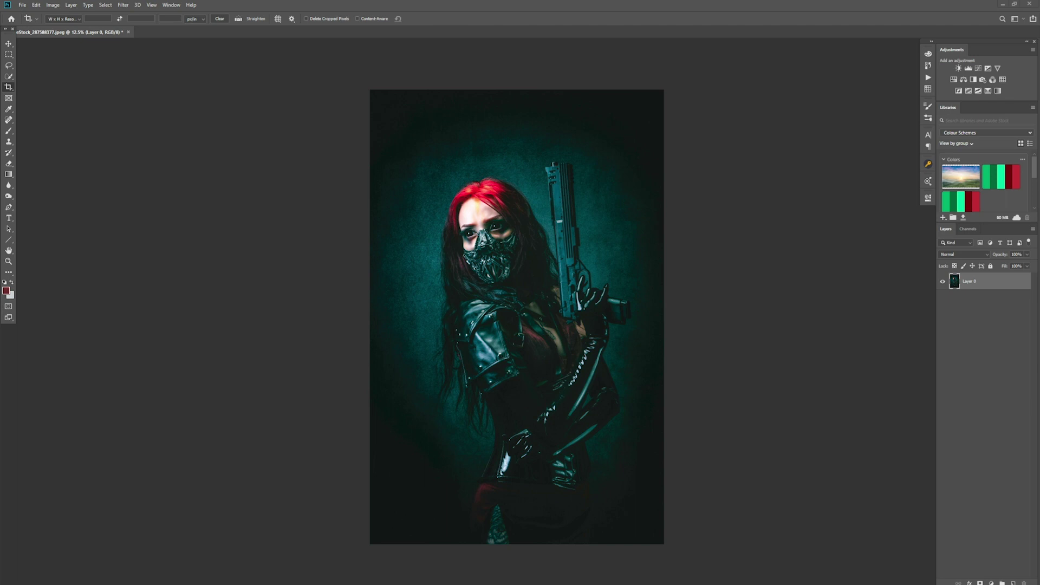
Desaturate Layer 0 with Image > Adjustments > Desaturate, removing the red hair and teal tones.
left_click(53, 5)
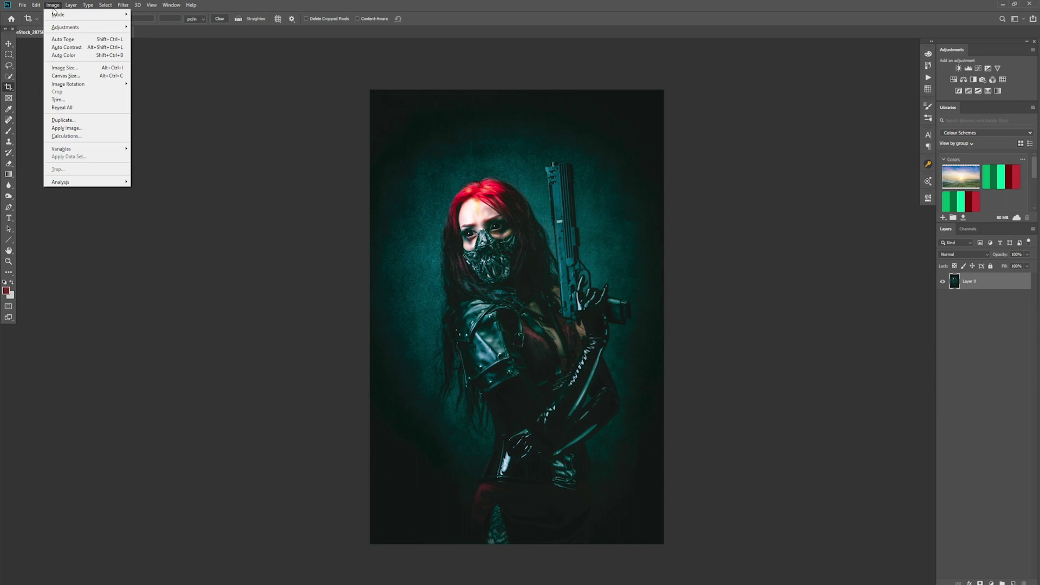
mouse_move(55, 18)
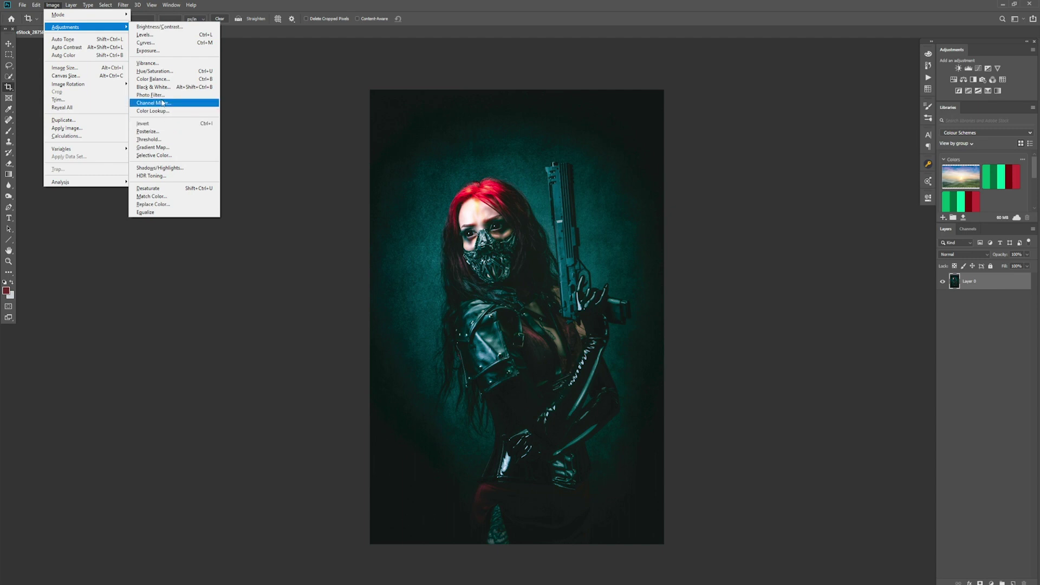
left_click(161, 188)
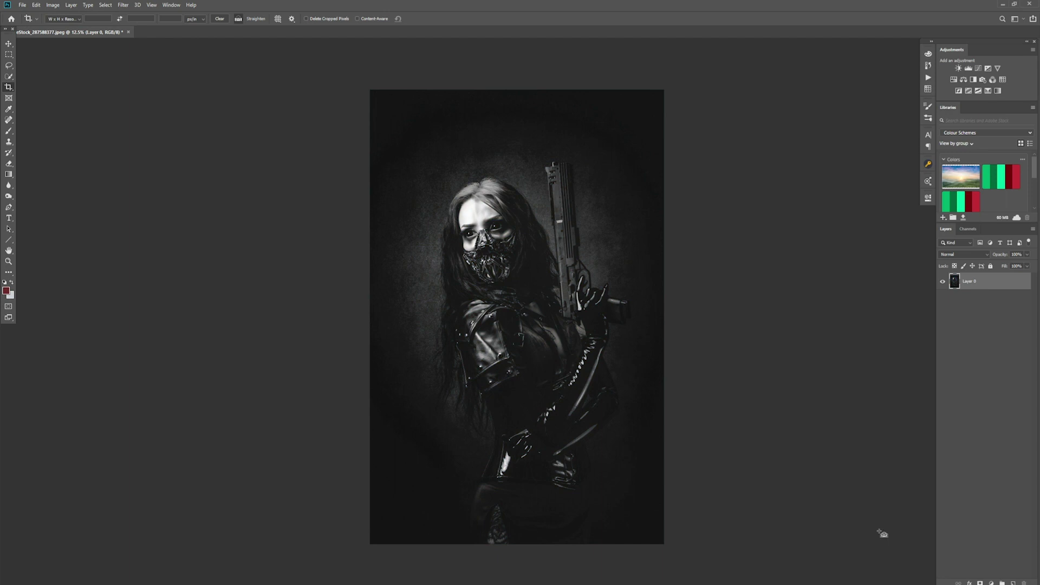
Duplicate Layer 0 and untick the R channel in the copy's Blending Options.
key("ctrl+j")
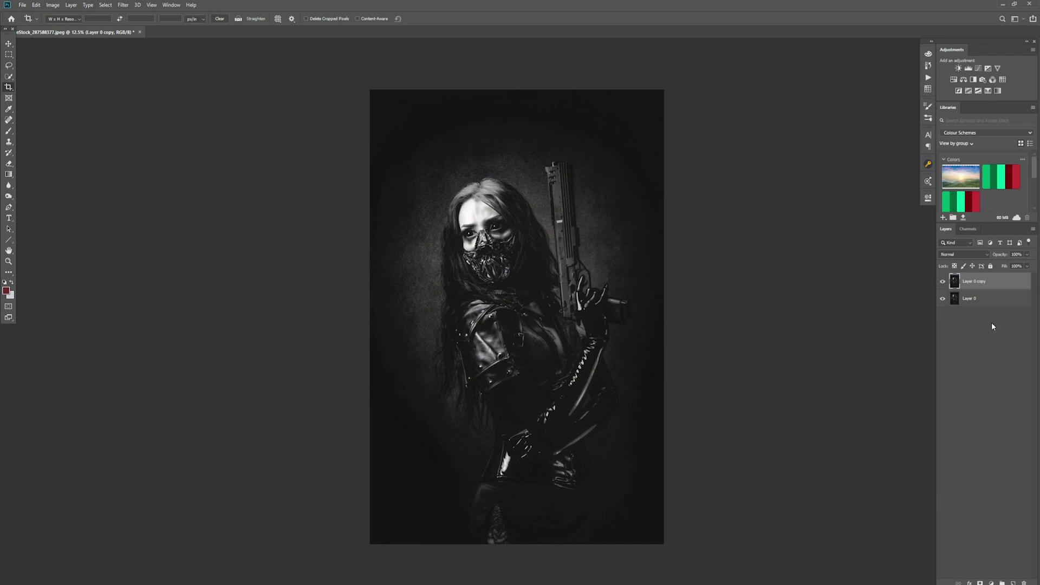
double_click(1022, 287)
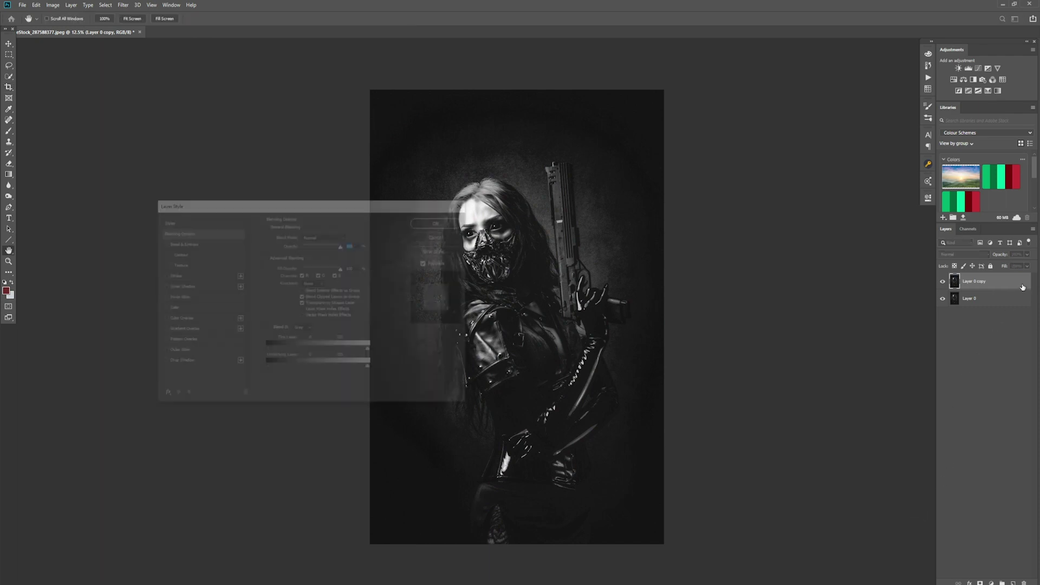
left_click_drag(295, 203, 458, 220)
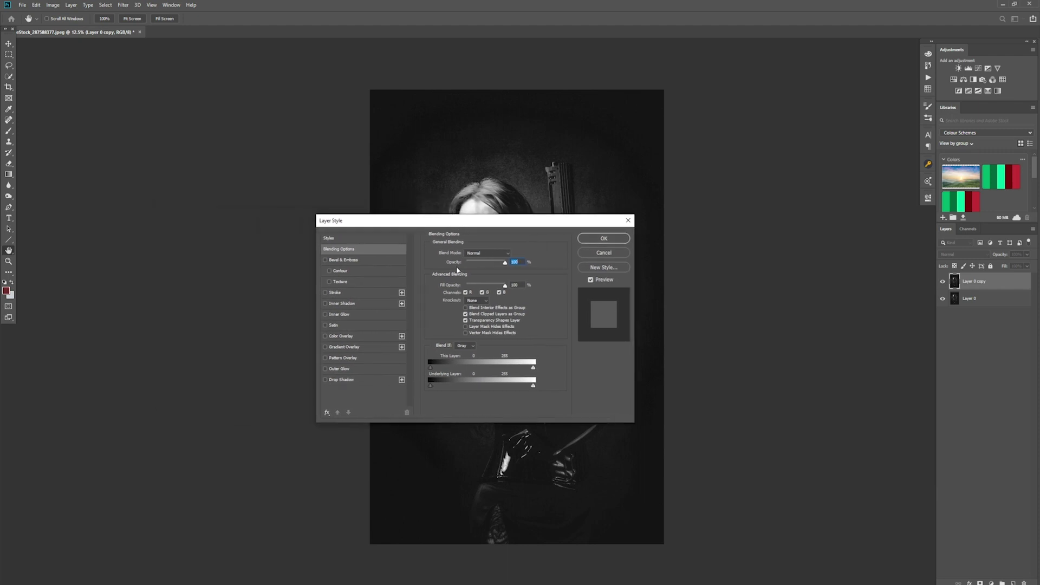
left_click(466, 293)
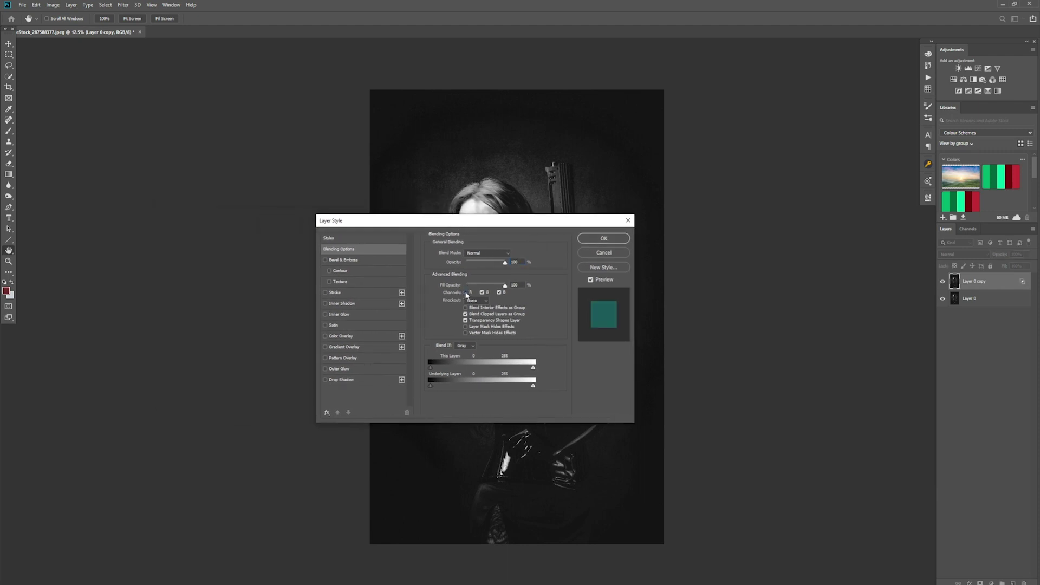
left_click(602, 239)
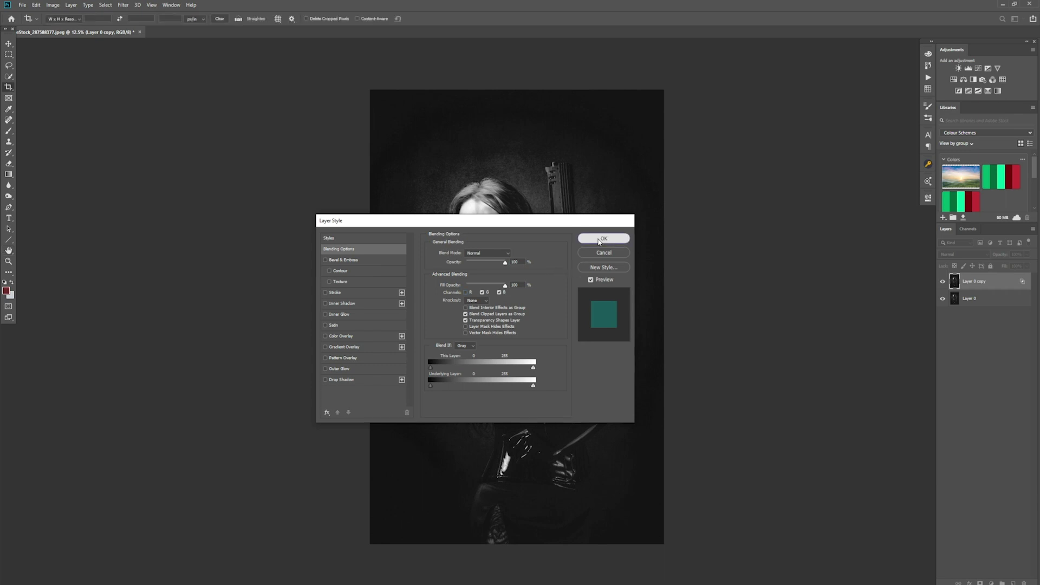
key("v")
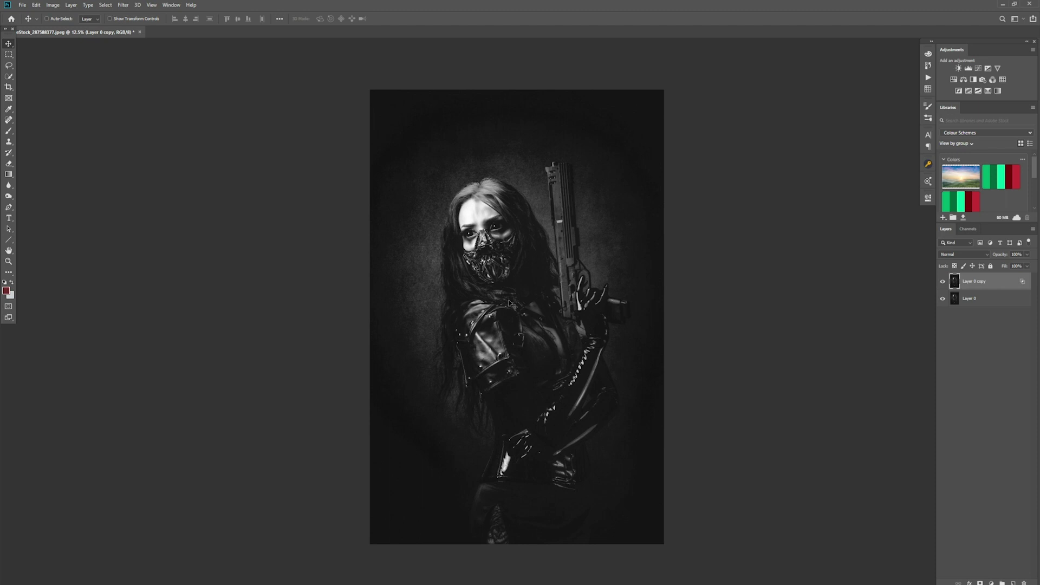
Nudge Layer 0 copy rightward twice with Shift+Right for red and cyan fringes.
key("shift+Right")
key("shift+Right")
key("shift+Right")
key("shift+Right")
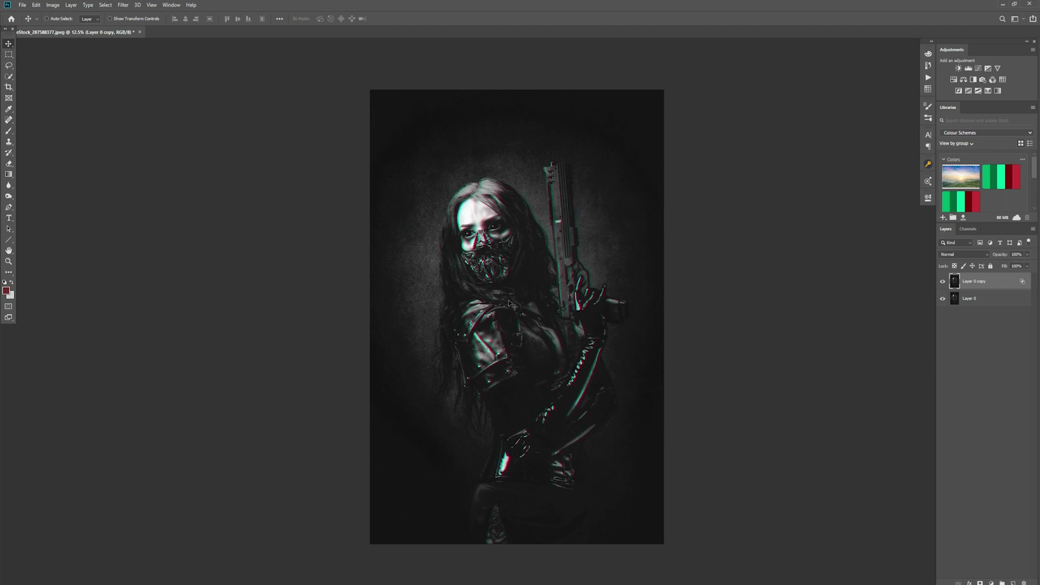
key("shift+Right")
key("shift+Right")
key("shift+Right")
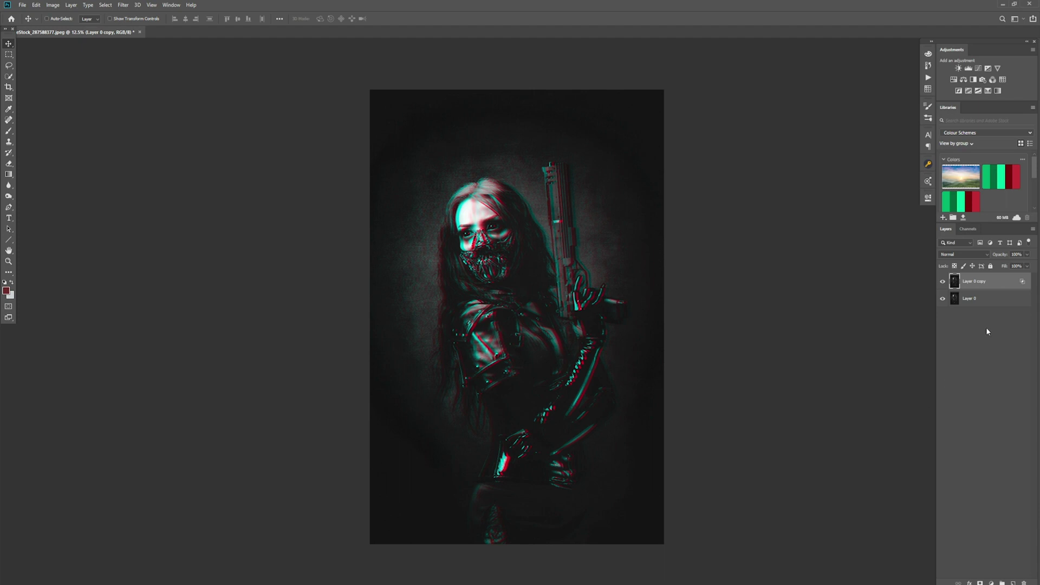
Duplicate Layer 0 again, move the copy to the top, and exclude its R and G channels.
left_click(989, 306)
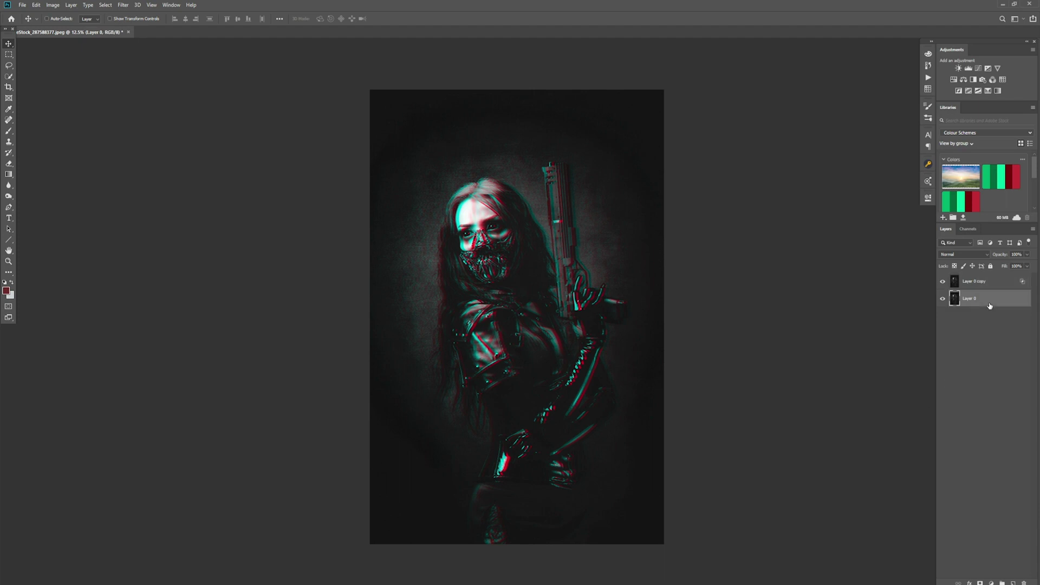
key("ctrl+j")
left_click_drag(989, 306, 987, 282)
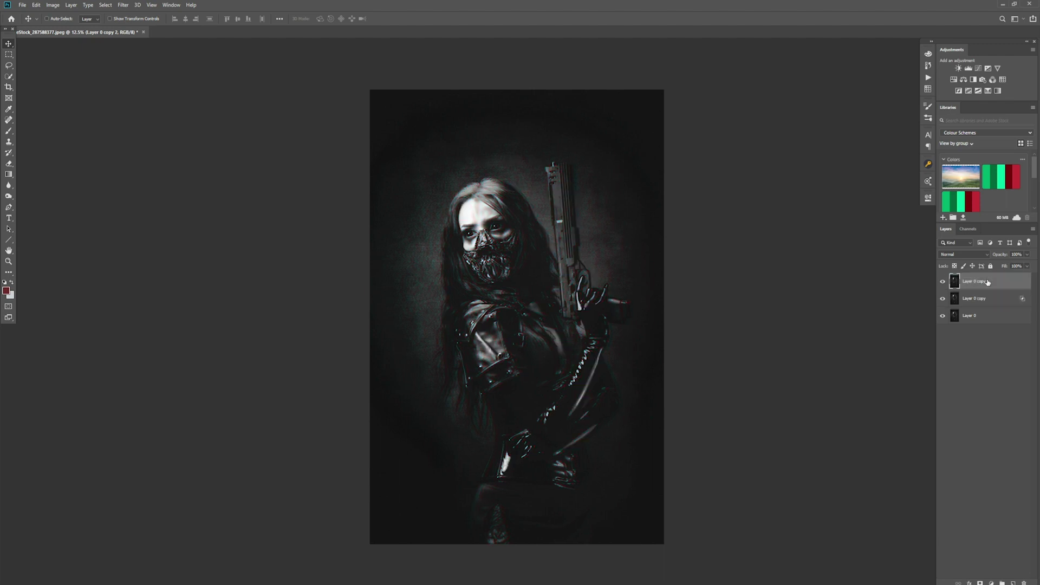
double_click(1025, 289)
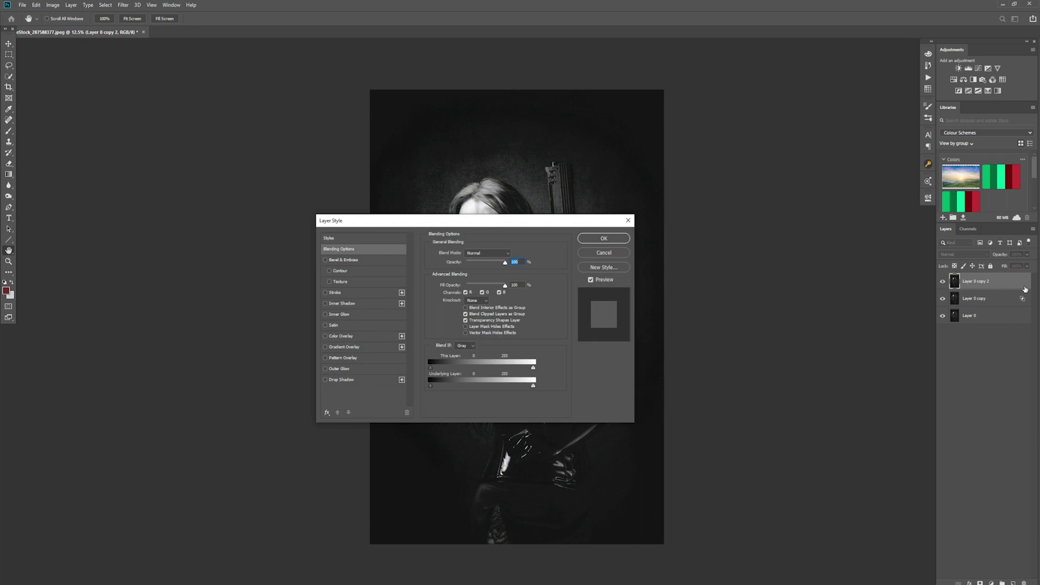
left_click(466, 292)
left_click(483, 292)
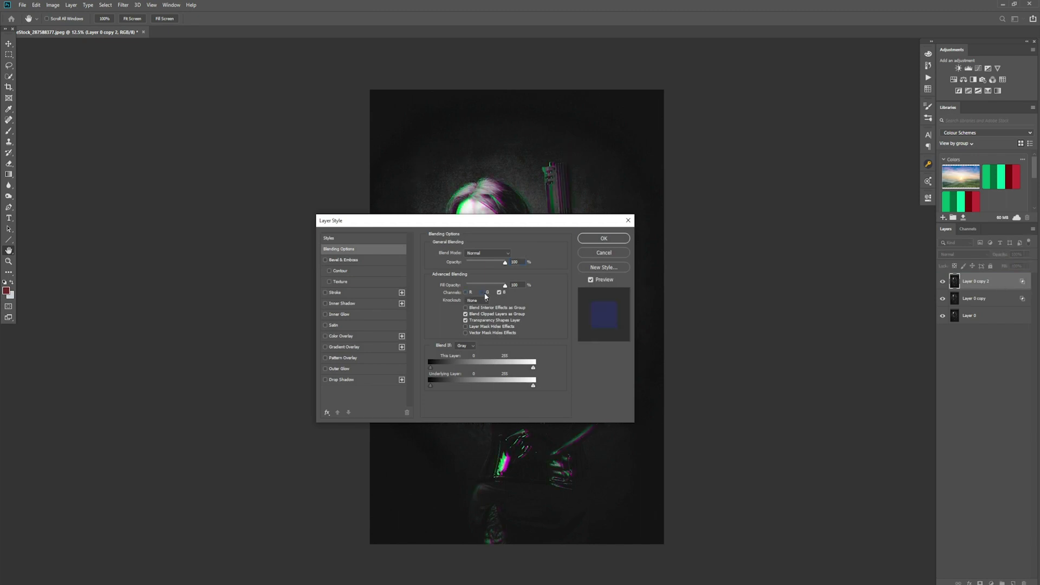
left_click(621, 241)
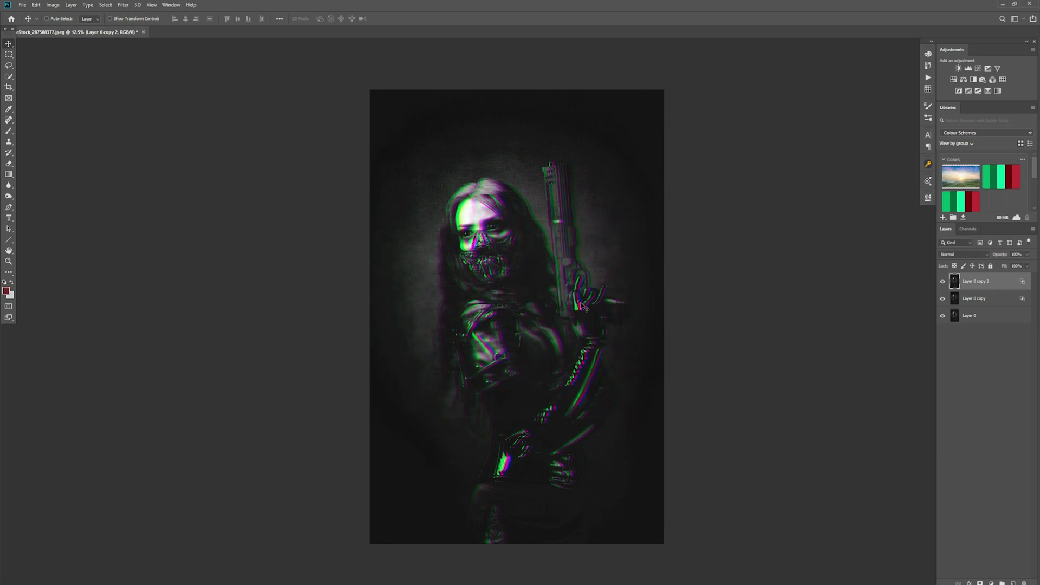
Drag Layer 0 copy 2 slightly left so red, cyan and green fringes appear.
left_click_drag(581, 307, 570, 304)
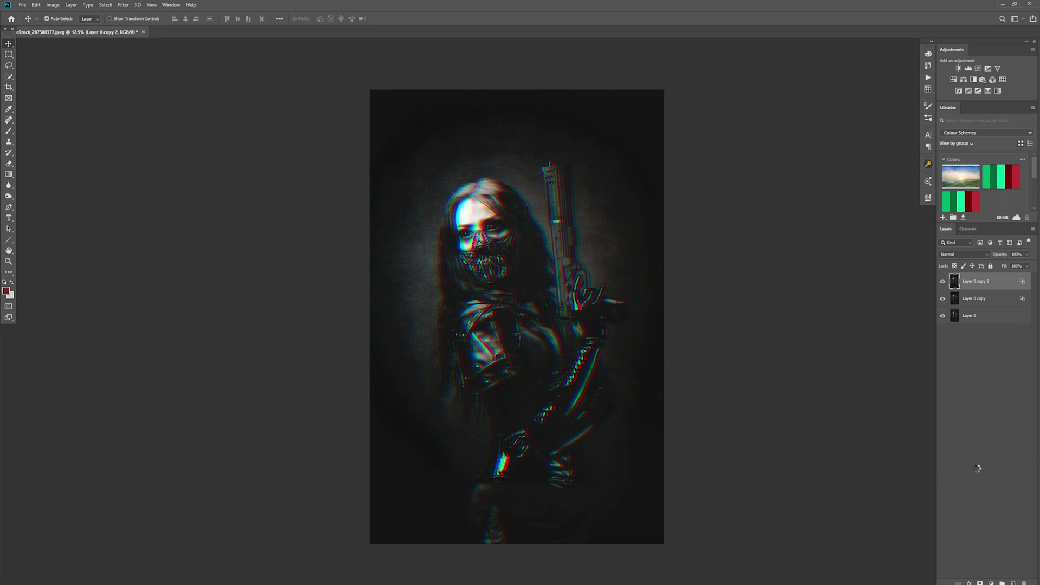
Stamp visible layers into Layer 1 and slide a thin forehead strip slightly left.
key("ctrl+shift+alt+e")
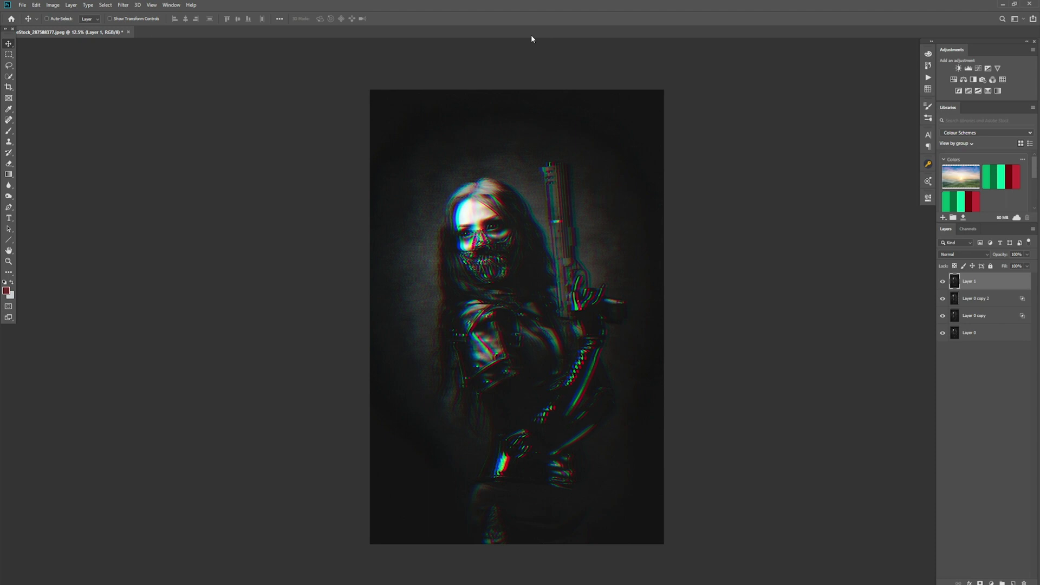
left_click(9, 55)
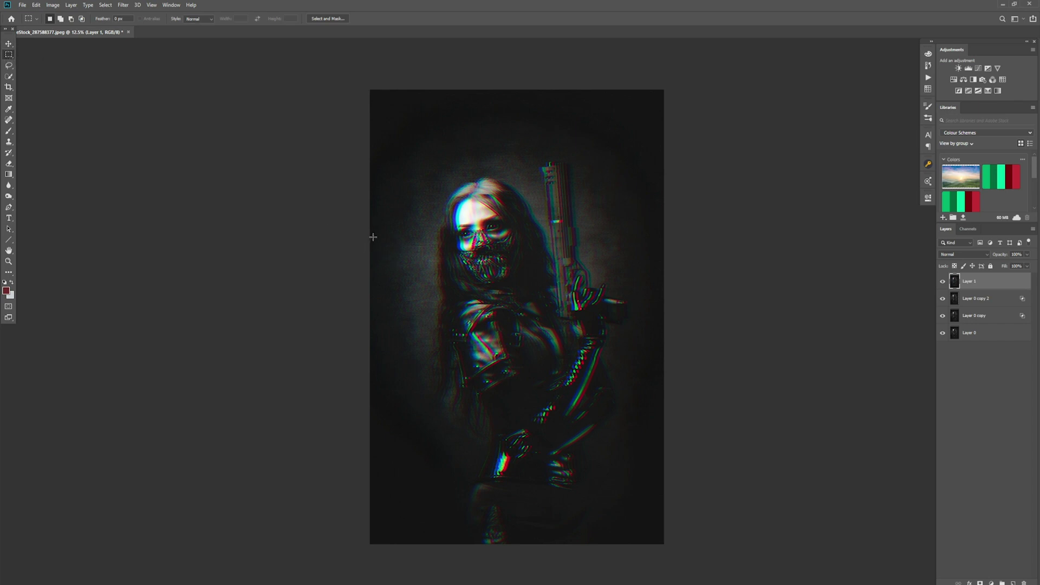
left_click_drag(368, 211, 613, 216)
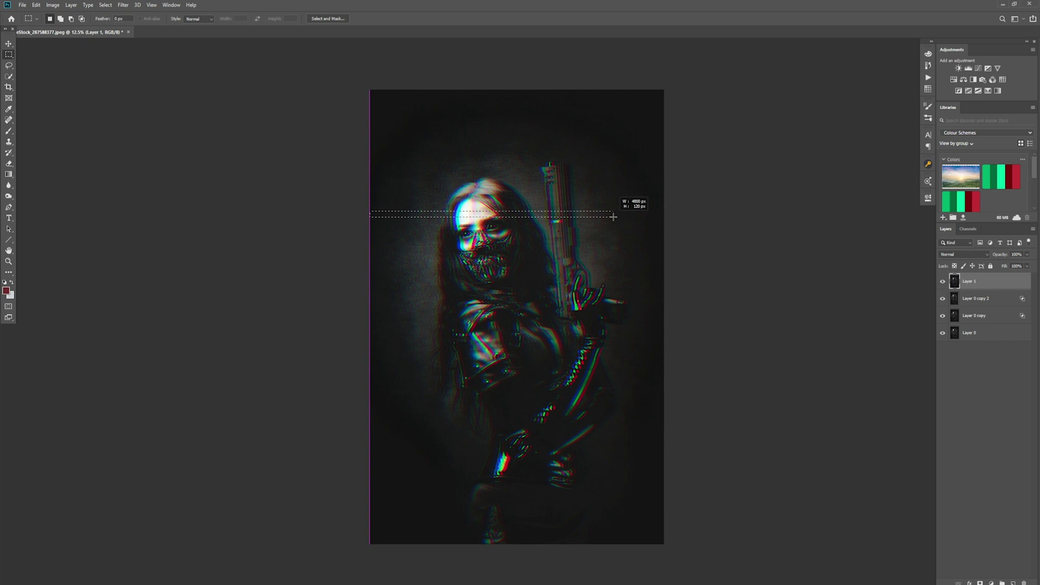
left_click_drag(613, 216, 614, 217)
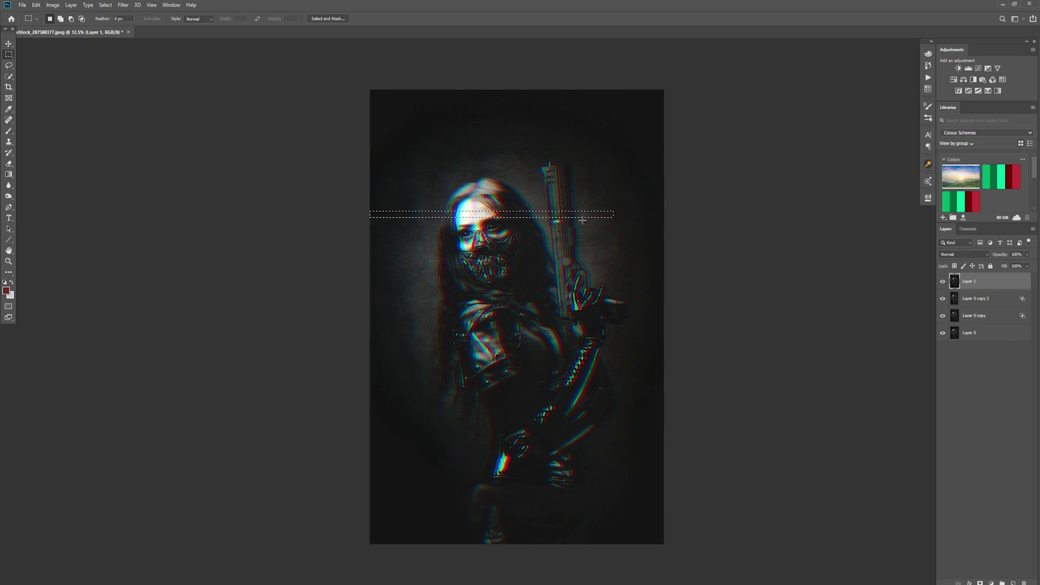
key("v")
left_click_drag(562, 215, 557, 216)
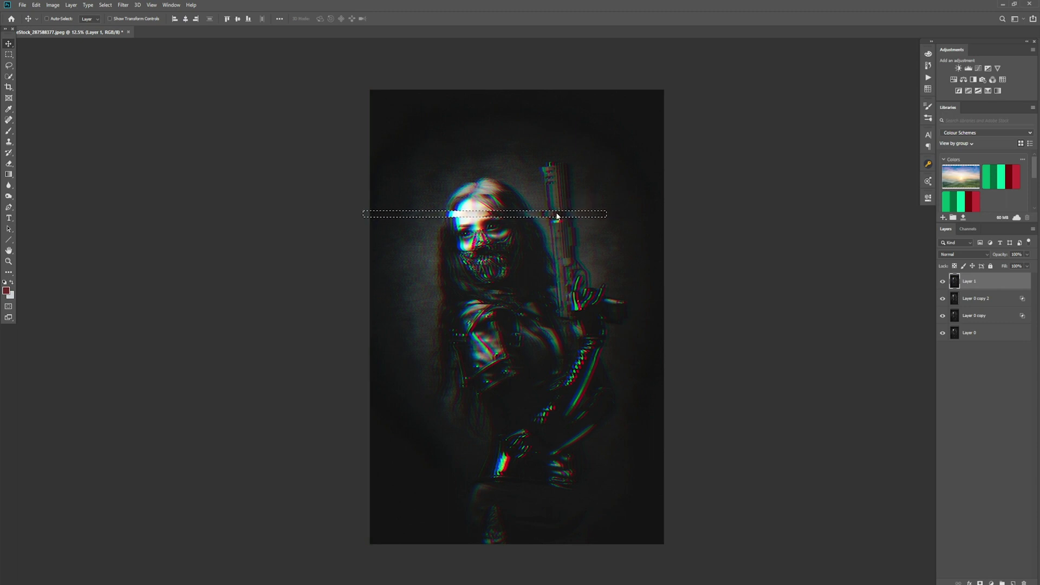
key("ctrl+d")
Select a thin strip across the face and shift it a few pixels sideways.
left_click(10, 56)
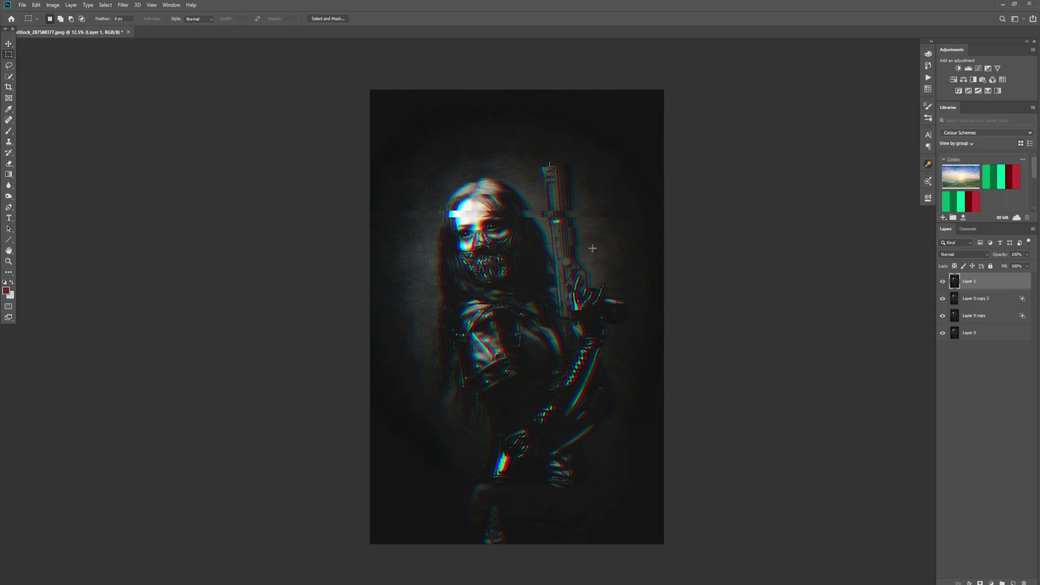
left_click_drag(605, 248, 394, 243)
key("v")
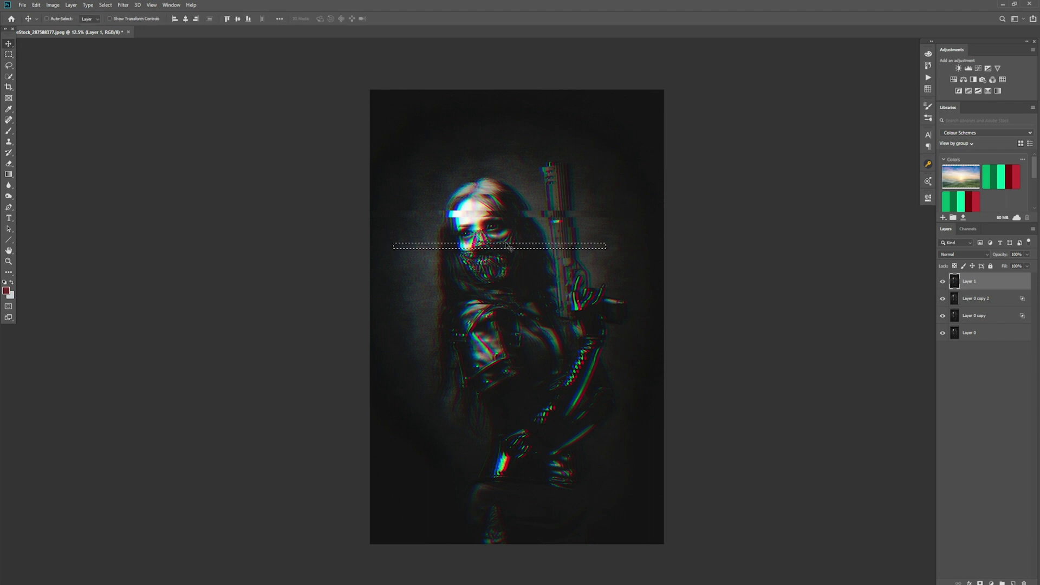
left_click_drag(512, 248, 522, 248)
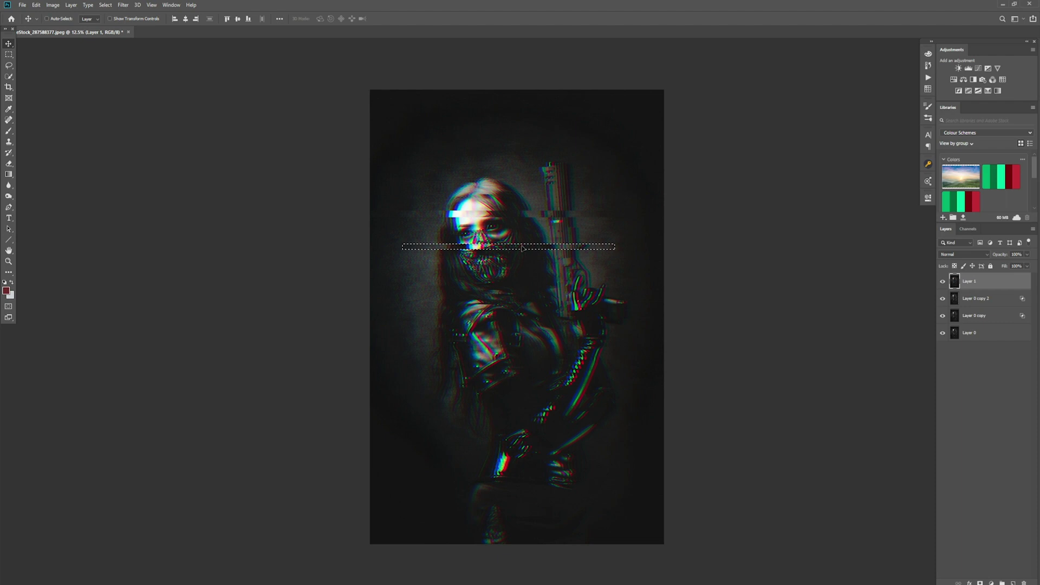
key("ctrl")
key("ctrl+d")
left_click_drag(538, 250, 532, 250)
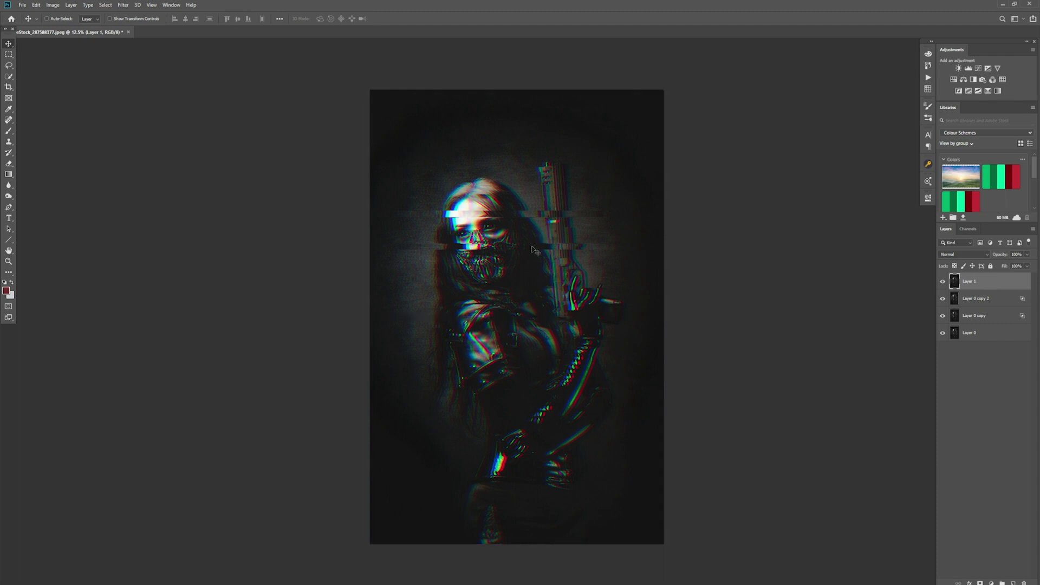
key("ctrl+z")
key("ctrl+shift+d")
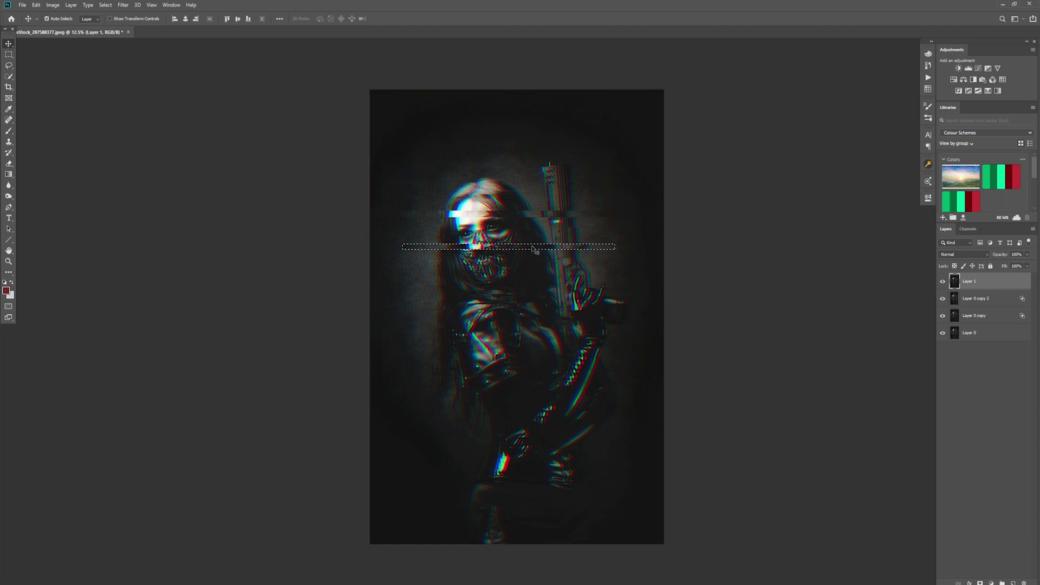
left_click_drag(533, 248, 528, 246)
key("ctrl+d")
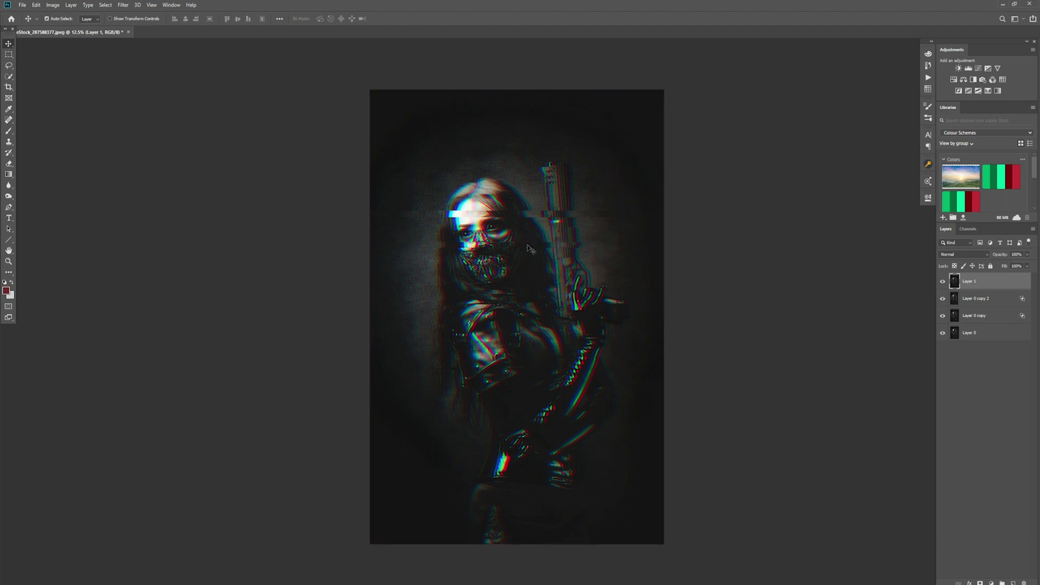
Offset a lower-torso strip to the left and a strip near the gun about 20 px right.
left_click(8, 54)
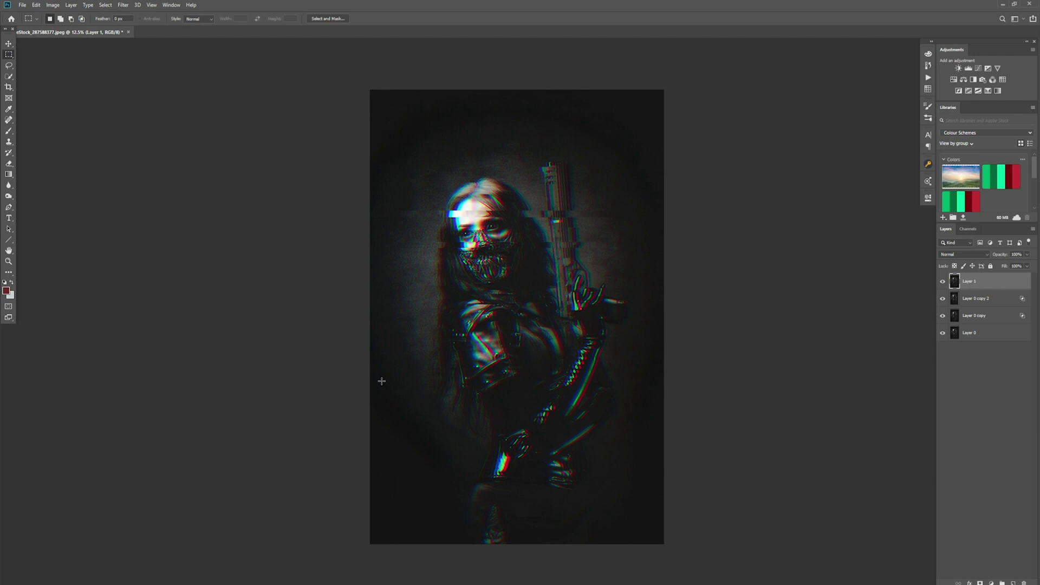
left_click_drag(381, 381, 632, 401)
key("v")
left_click_drag(458, 395, 452, 395)
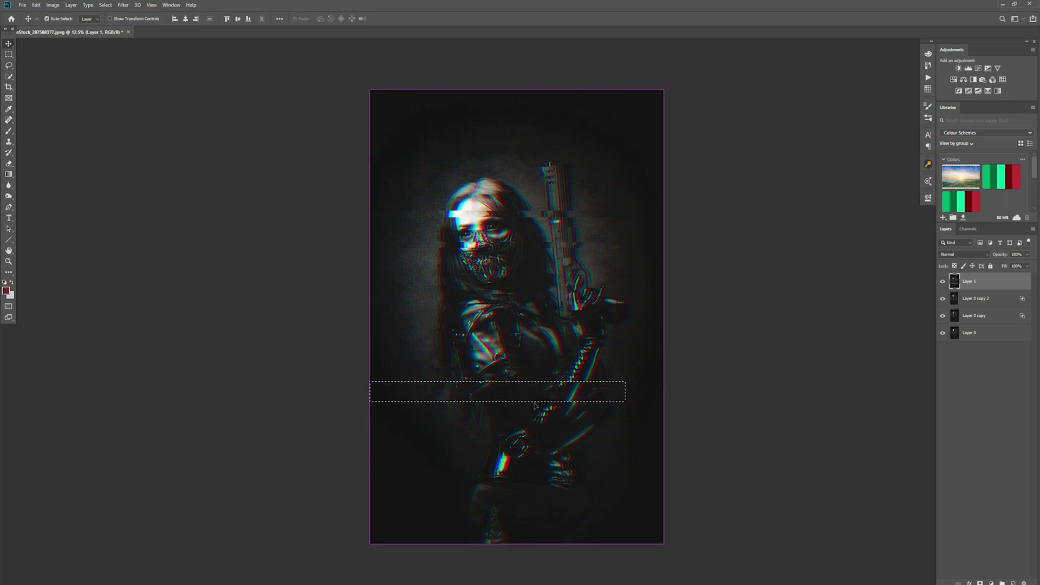
key("ctrl+d")
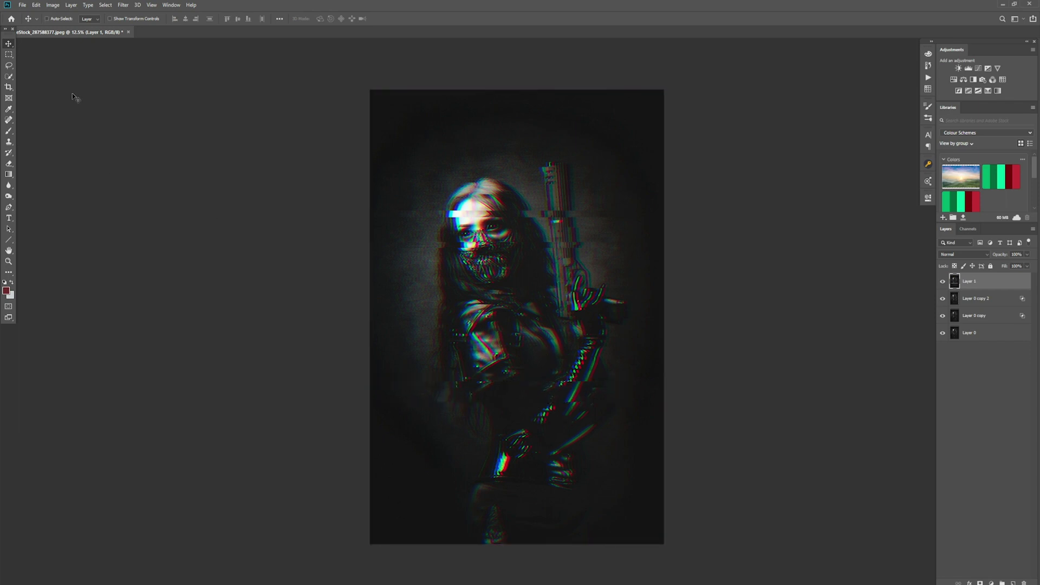
key("m")
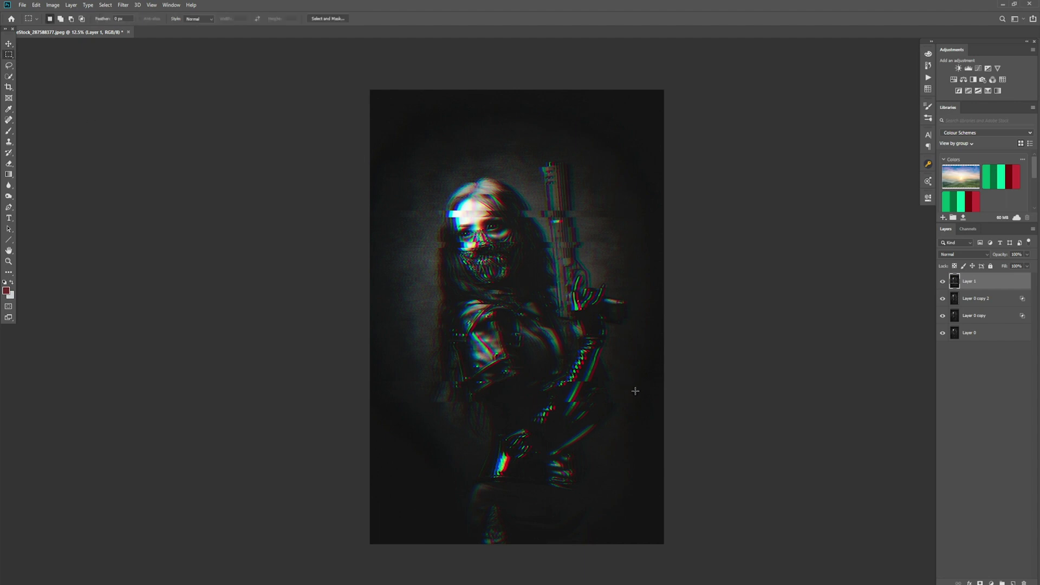
left_click_drag(643, 449, 469, 446)
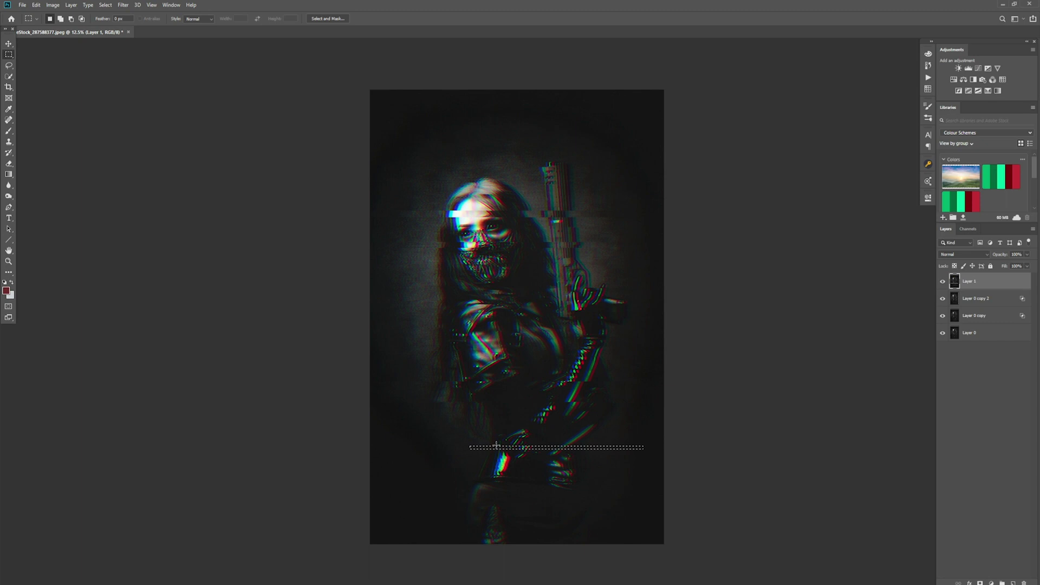
key("v")
left_click_drag(574, 448, 601, 450)
key("ctrl+d")
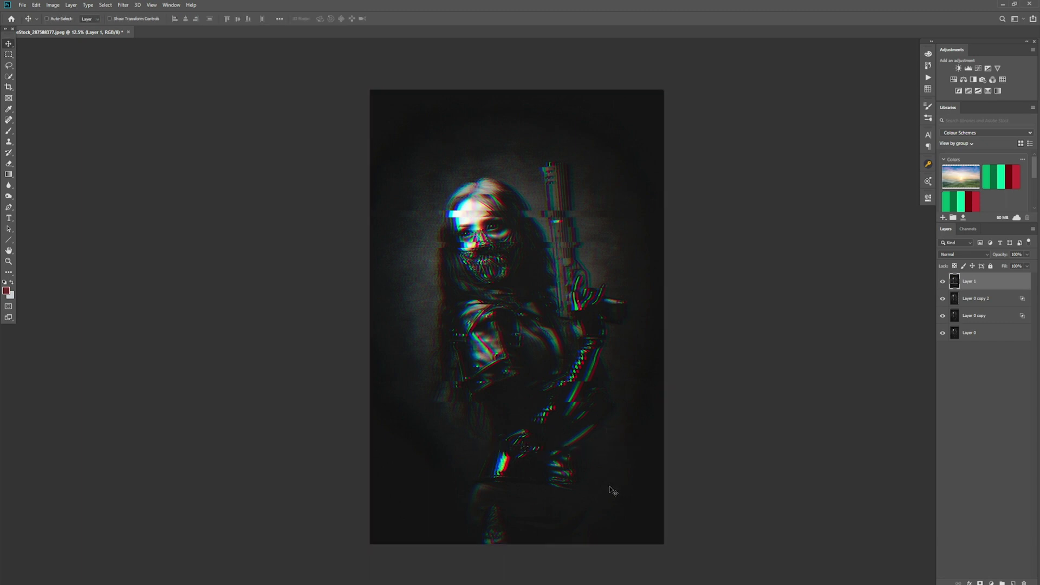
Shift thin strips near the portrait's bottom and across the left arm (about 10 px left).
left_click(8, 54)
left_click_drag(378, 503, 506, 514)
left_click(9, 44)
key("ctrl")
key("ctrl+d")
left_click(9, 54)
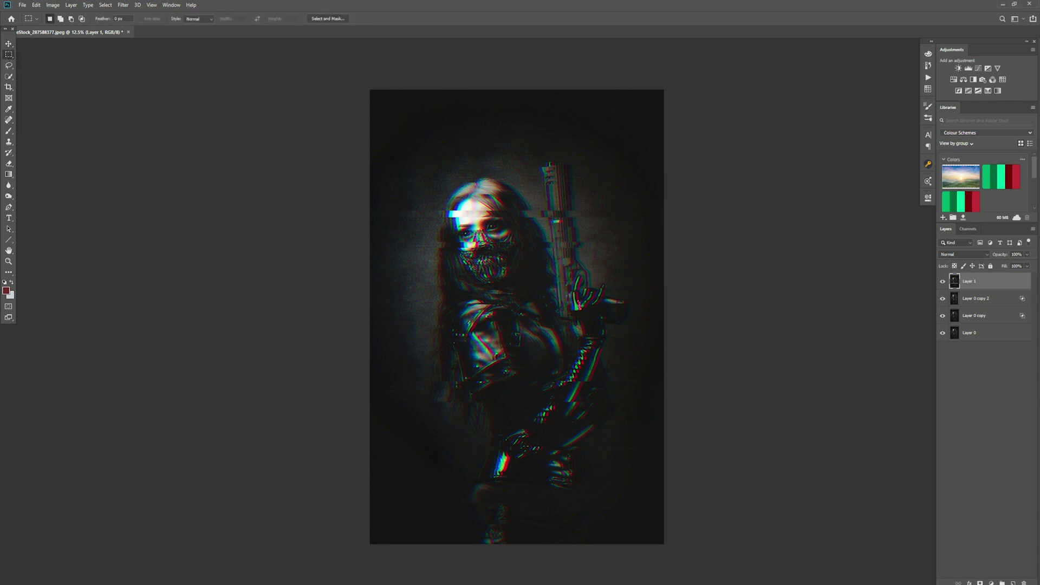
left_click_drag(423, 367, 510, 371)
left_click(8, 43)
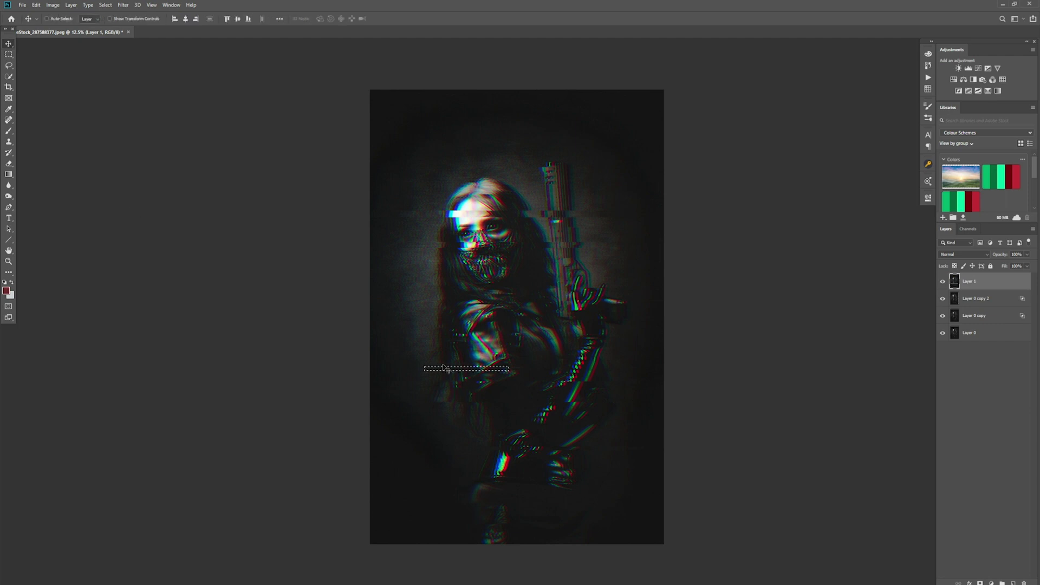
left_click_drag(459, 373, 458, 370)
key("ctrl+d")
Offset a wide band across the top of the head left and down.
left_click(9, 54)
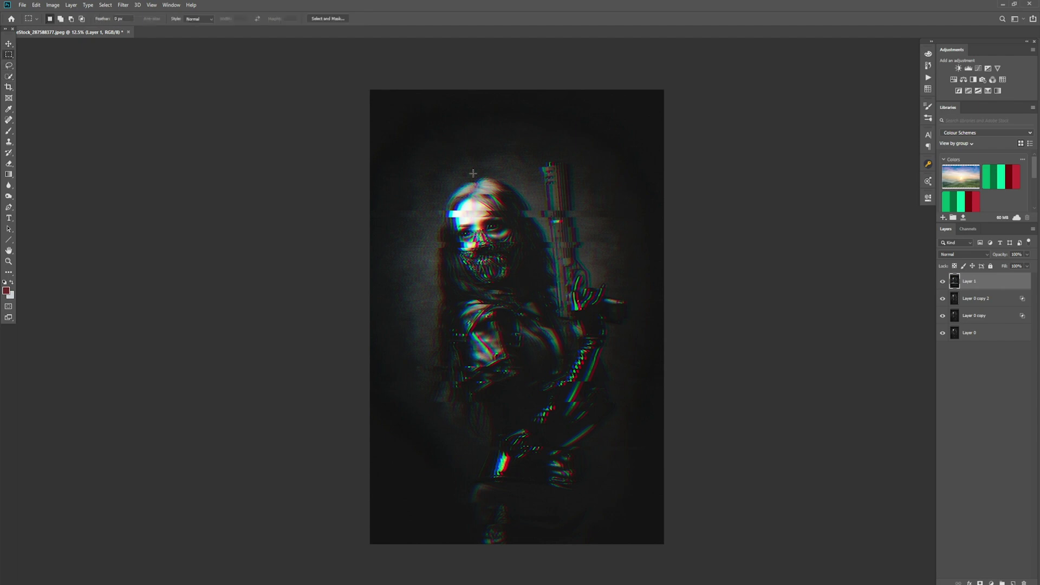
left_click_drag(460, 174, 552, 188)
left_click(9, 43)
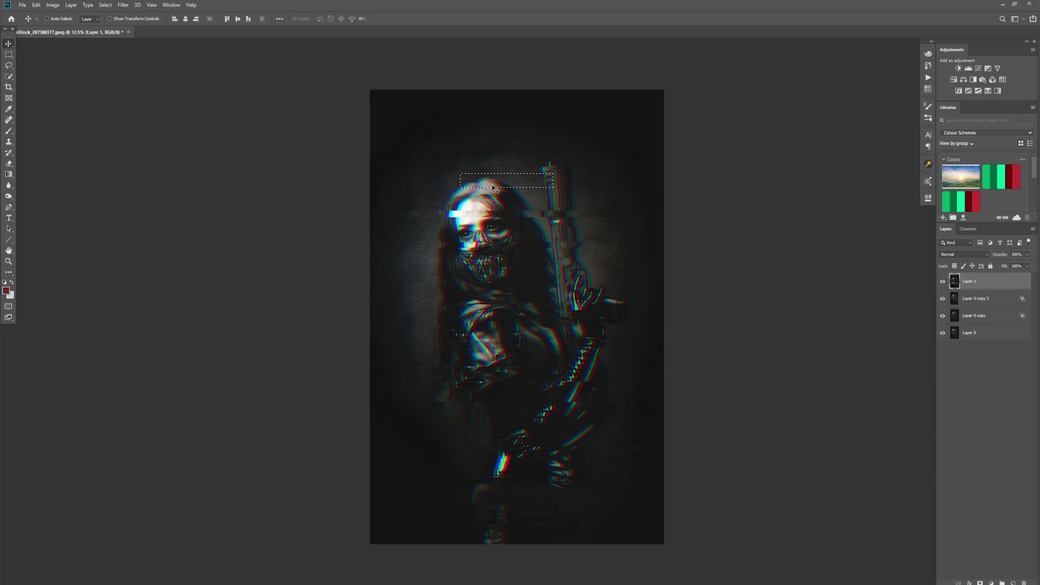
left_click_drag(527, 182, 519, 185)
key("ctrl+d")
left_click(9, 86)
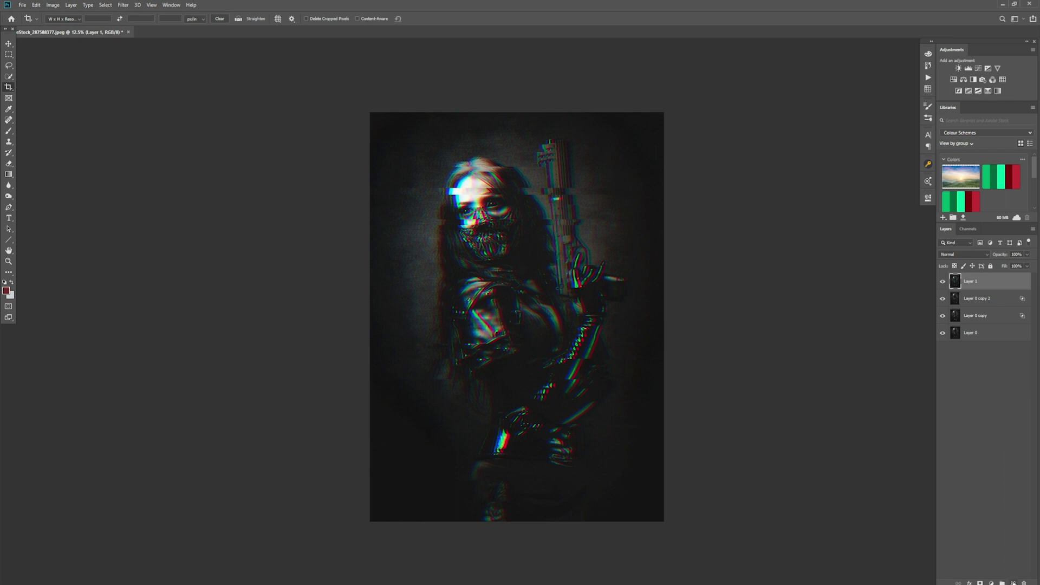
Create a new empty Layer 2 at the top of the stack above Layer 1.
left_click(1012, 583)
Fill Layer 2 with White via Edit > Fill and reset colours to default black and white.
left_click(37, 4)
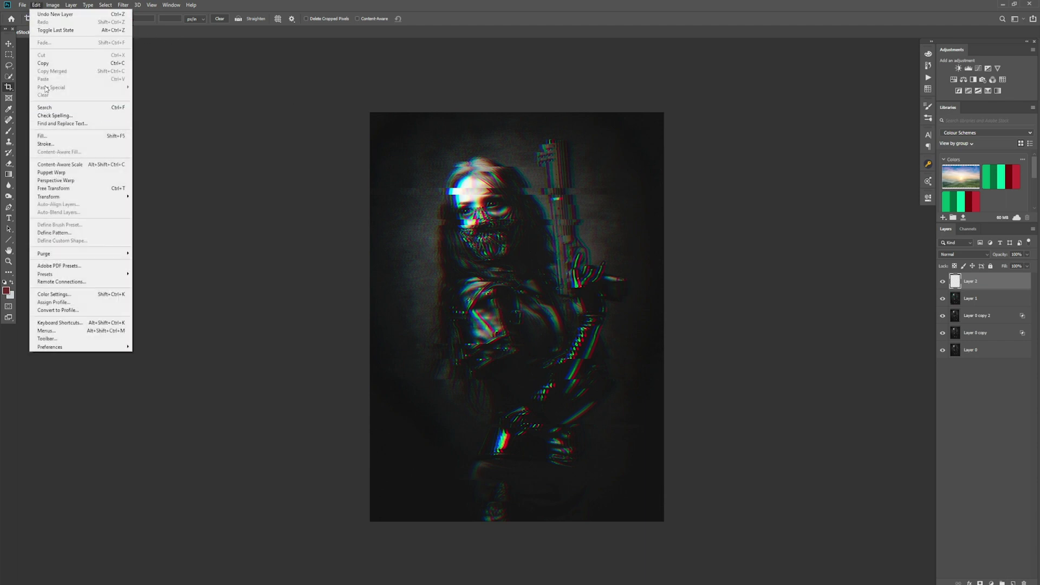
left_click(59, 136)
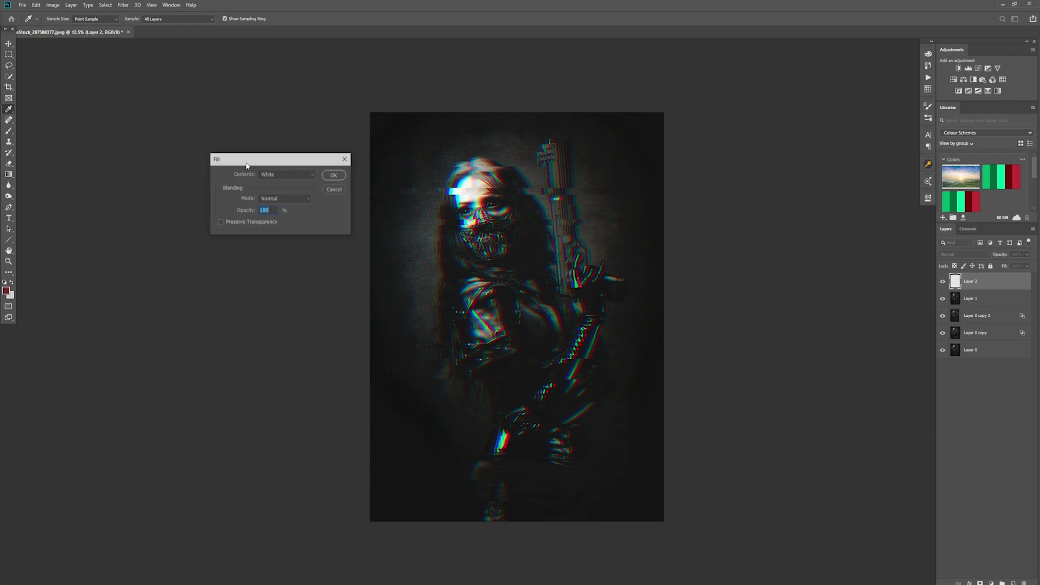
left_click(334, 175)
key("c")
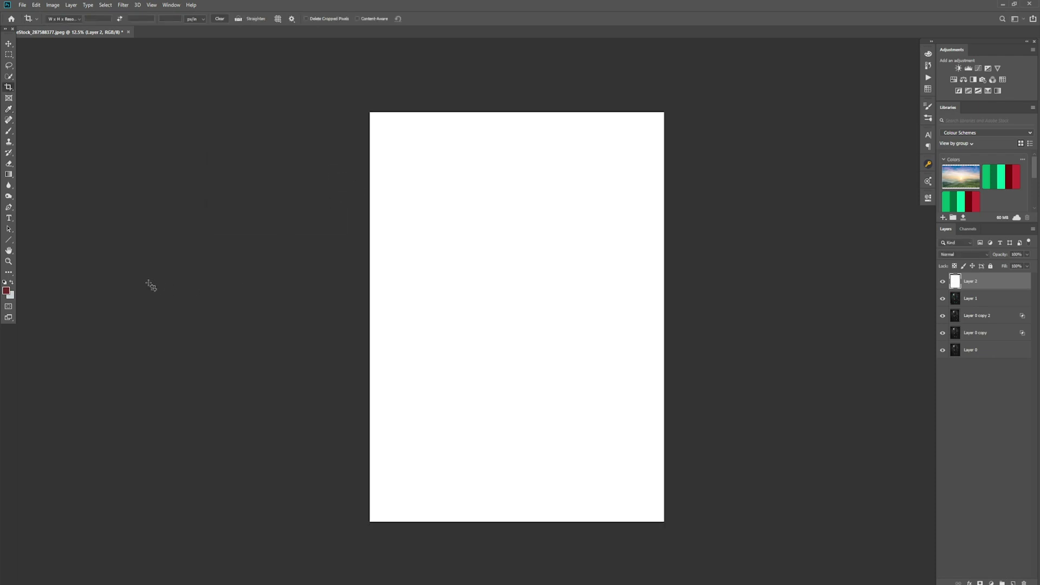
key("d")
Apply the Filter Gallery Halftone Pattern to Layer 2 with Line type, Size 4, Contrast 45.
left_click(116, 8)
left_click(138, 39)
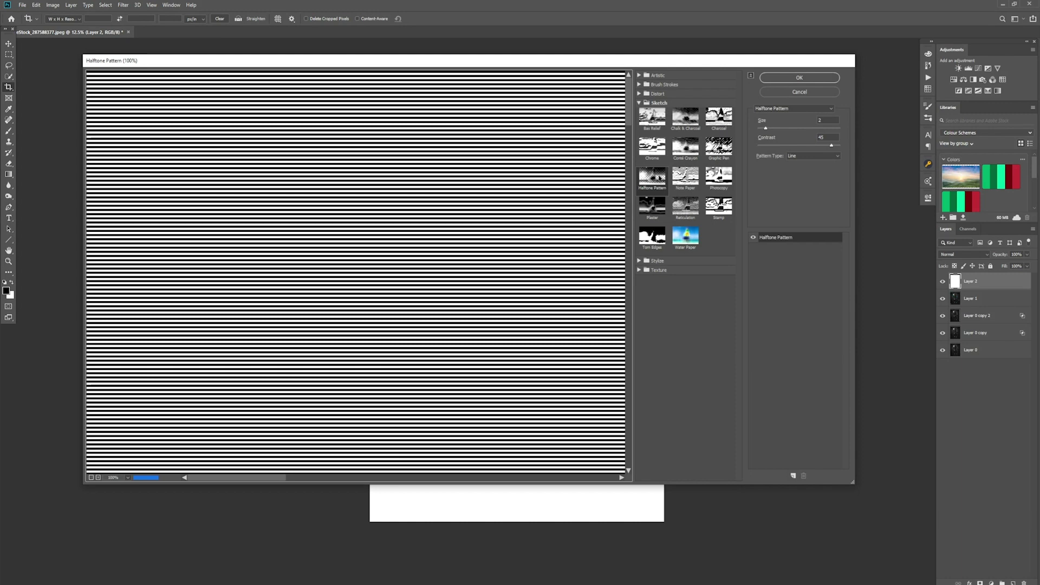
left_click(830, 159)
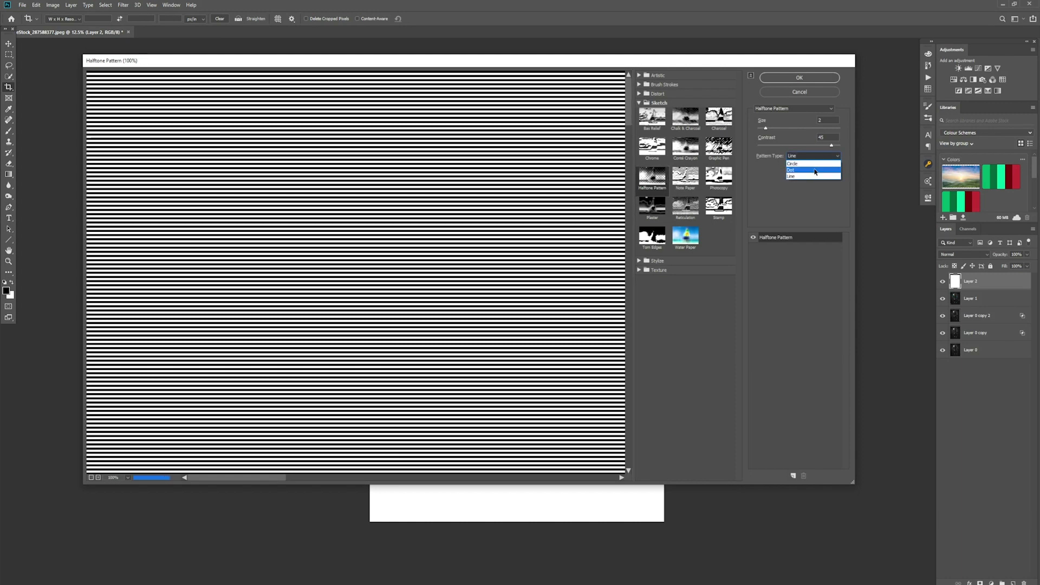
left_click(814, 169)
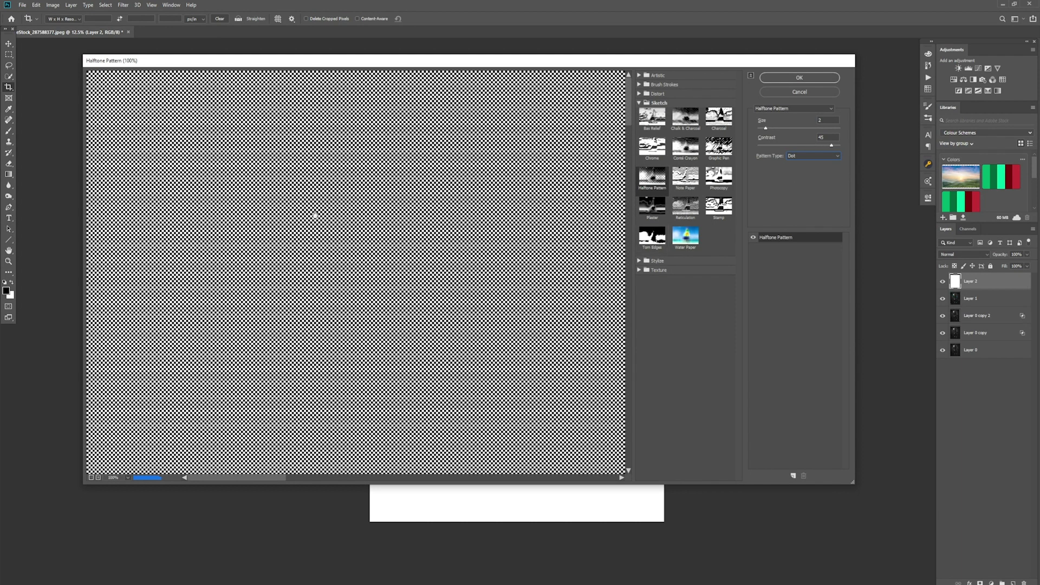
left_click(798, 158)
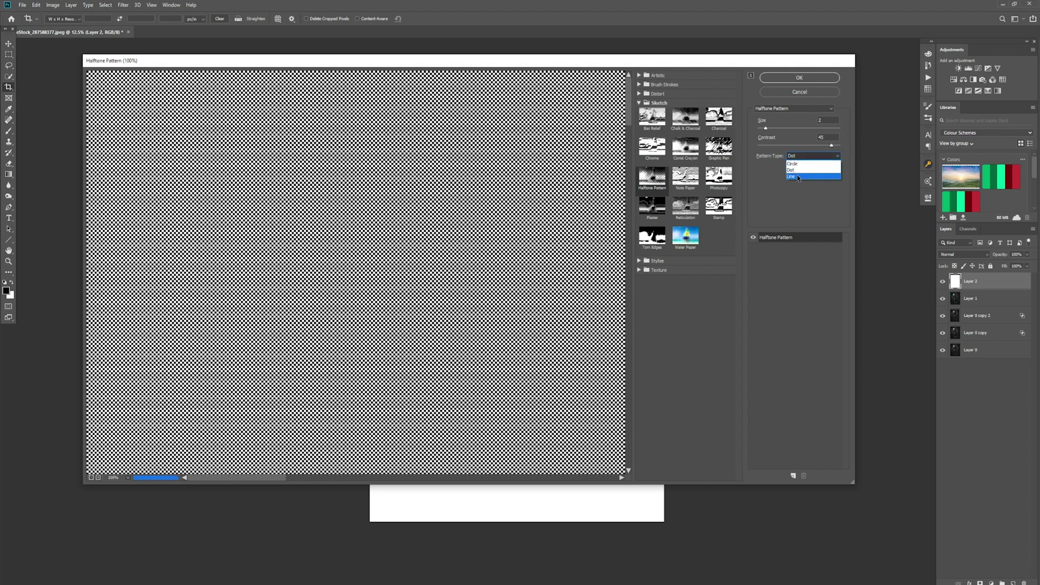
left_click(799, 177)
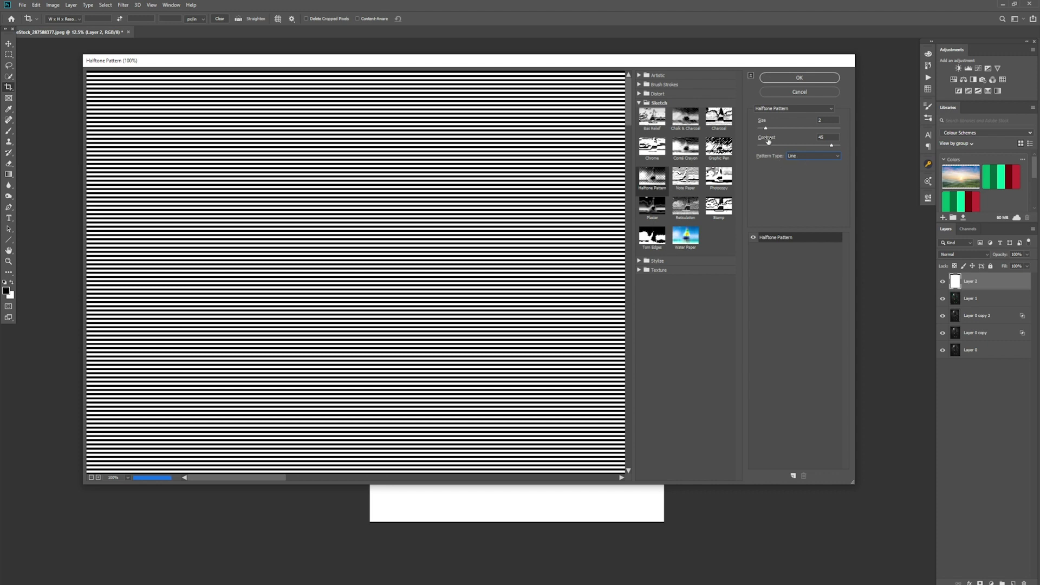
left_click_drag(770, 129, 772, 130)
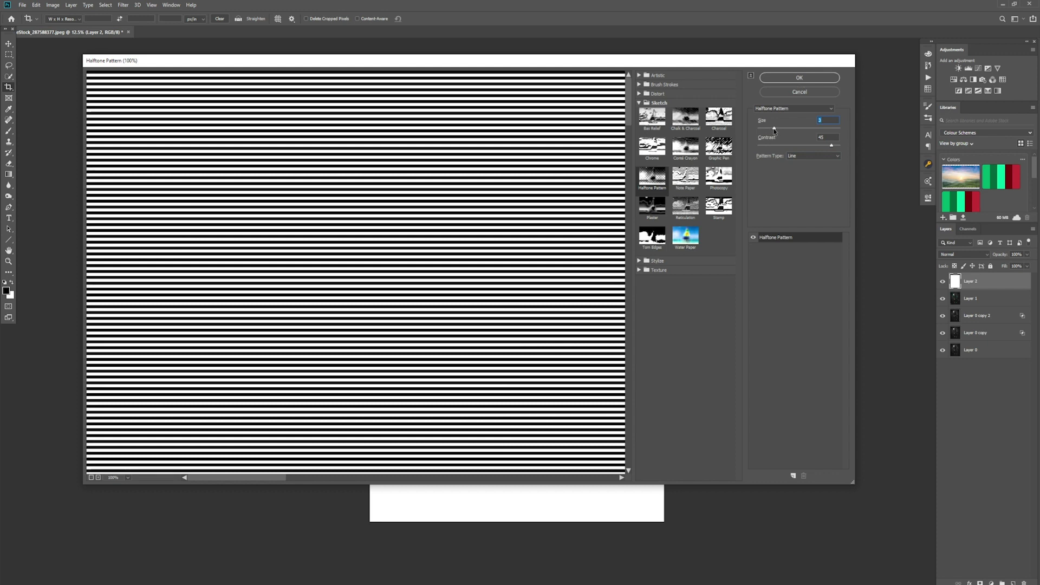
left_click_drag(774, 130, 778, 130)
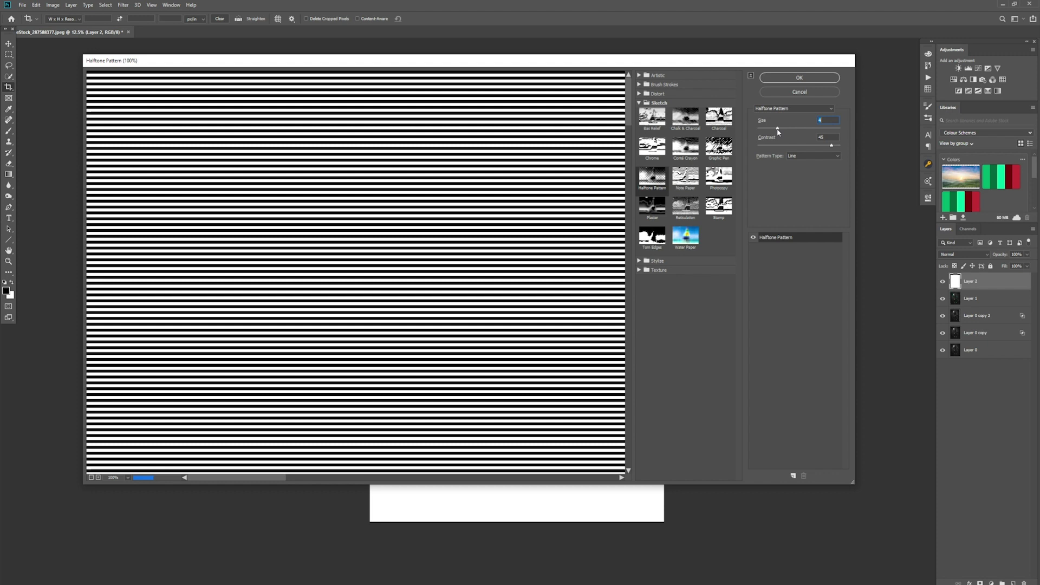
left_click(800, 77)
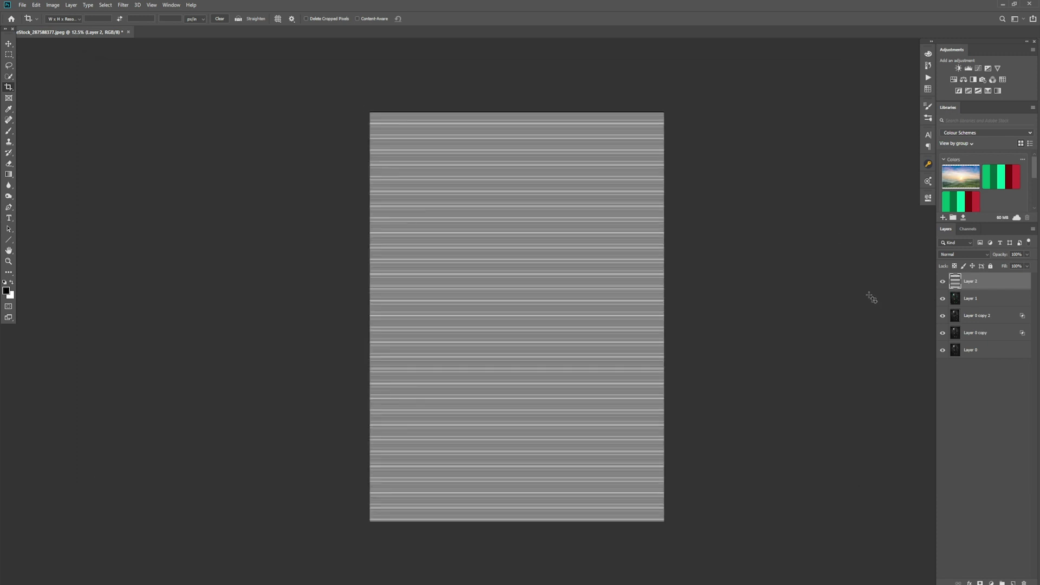
Set the scan-line Layer 2 to Overlay blend mode and lower its strength to about 86%.
left_click(970, 252)
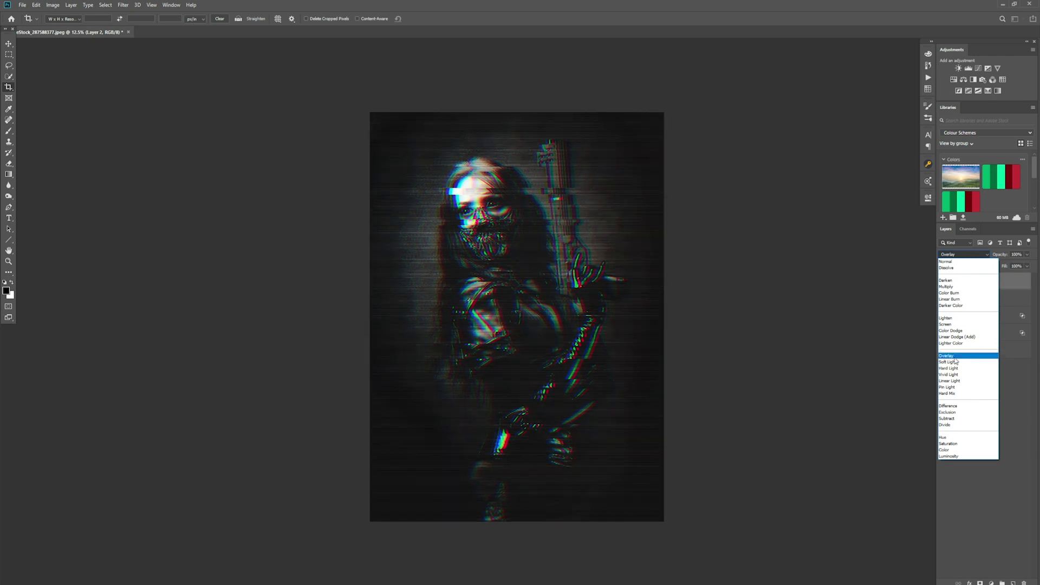
left_click(955, 357)
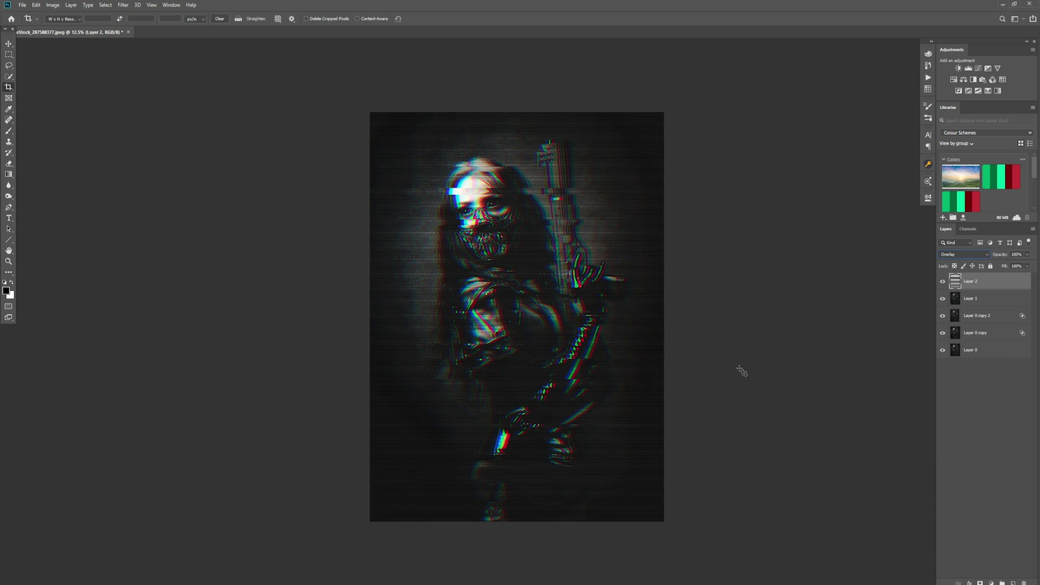
left_click(1027, 266)
left_click_drag(1028, 265, 1023, 265)
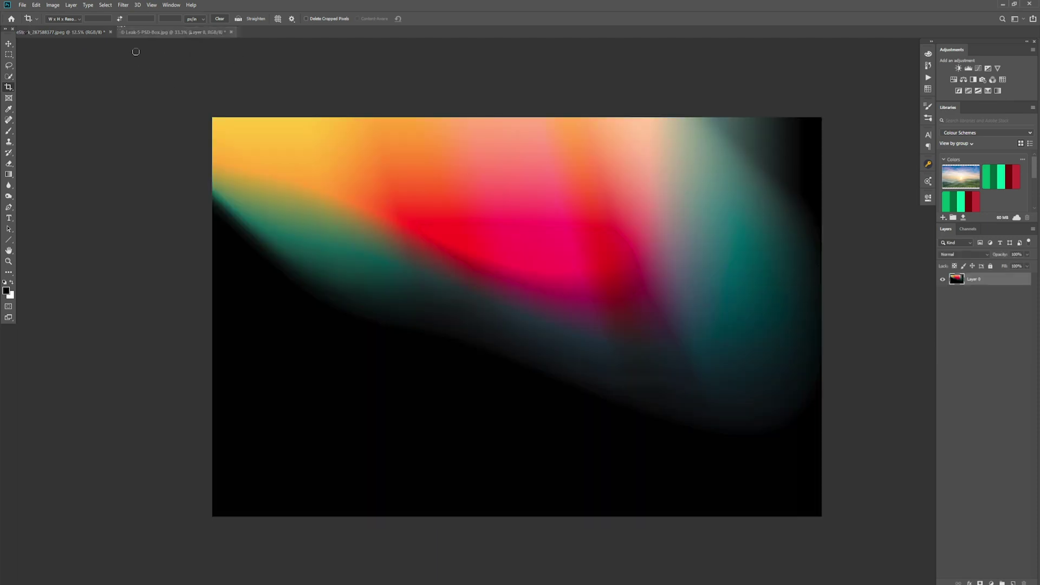
Select the entire light-leak image and return to the glitch portrait document.
key("ctrl+a")
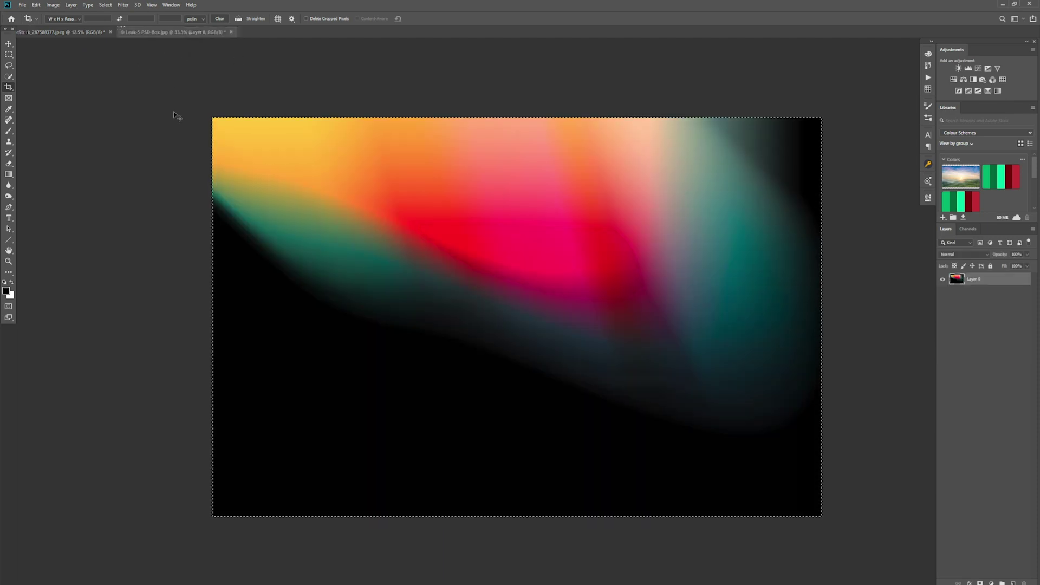
left_click(52, 33)
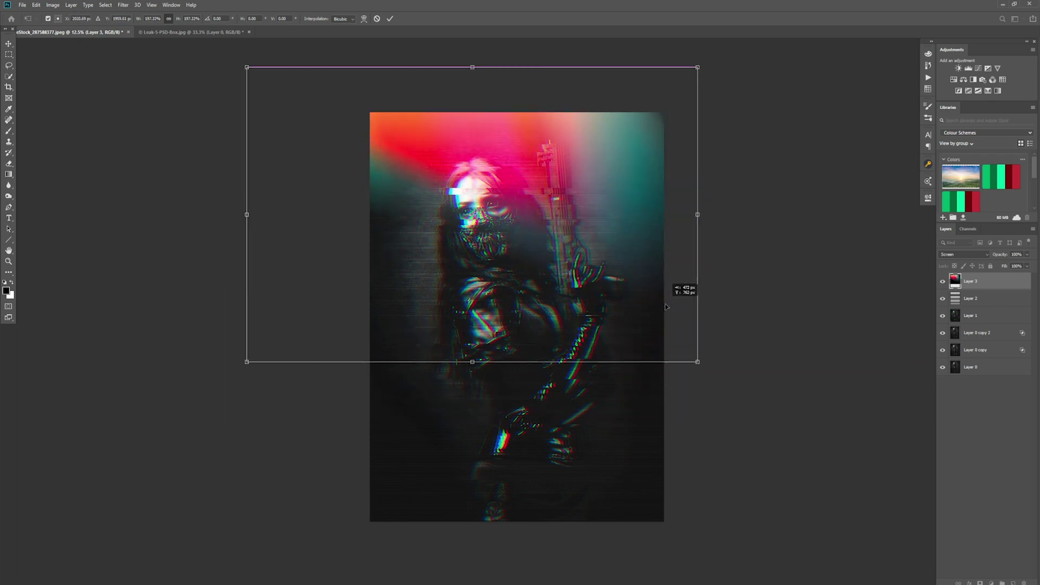
Commit the light-leak placement and lower Layer 3's opacity.
key("Return")
key("b")
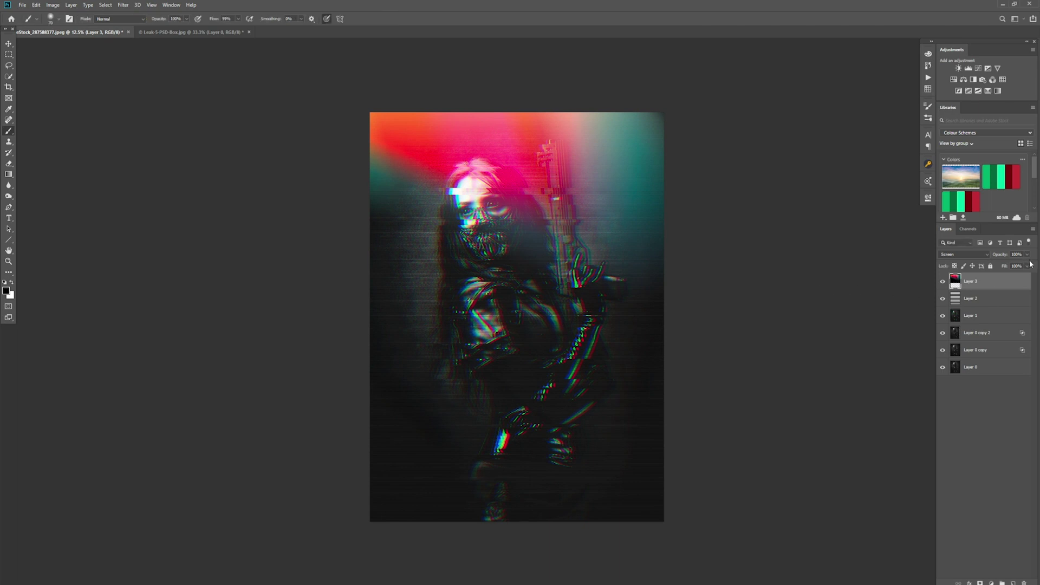
left_click(1027, 254)
left_click_drag(1025, 266, 1001, 266)
left_click(636, 136)
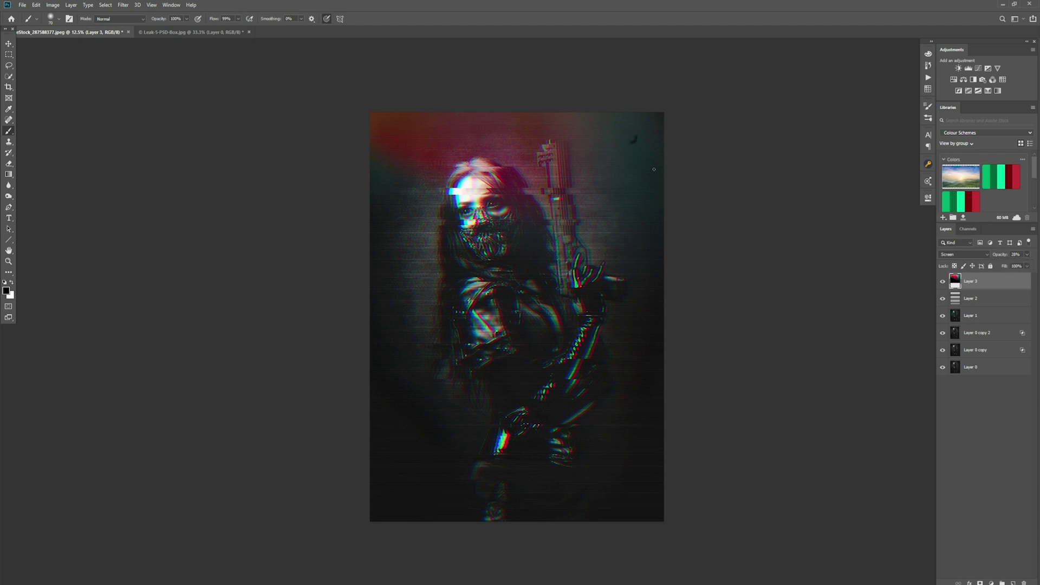
Move the pink light-leak glow higher and dim Layer 3 to 16% opacity.
left_click(8, 43)
left_click_drag(568, 176, 606, 174)
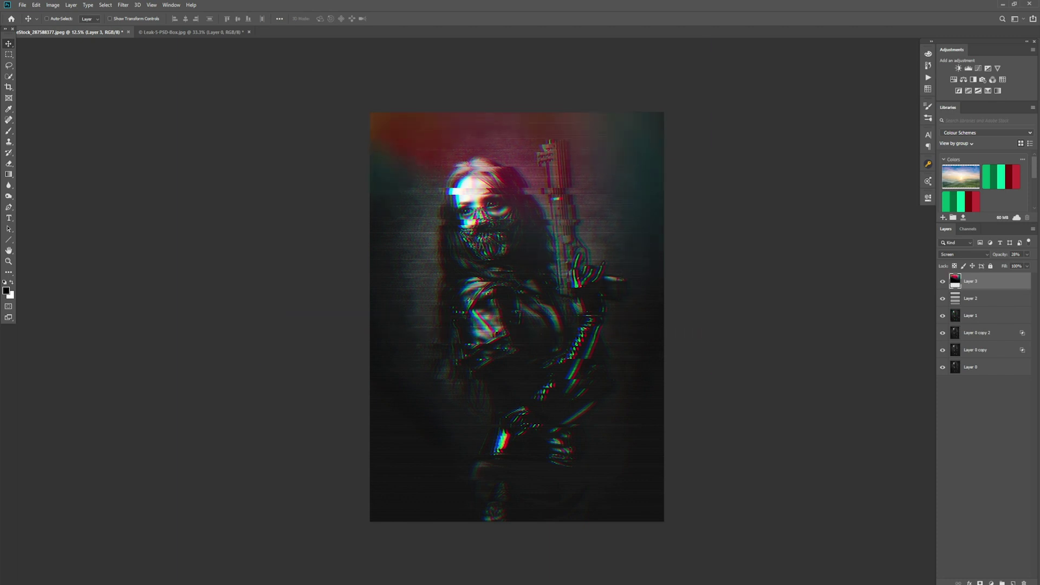
left_click(1028, 255)
left_click_drag(1017, 269, 1001, 266)
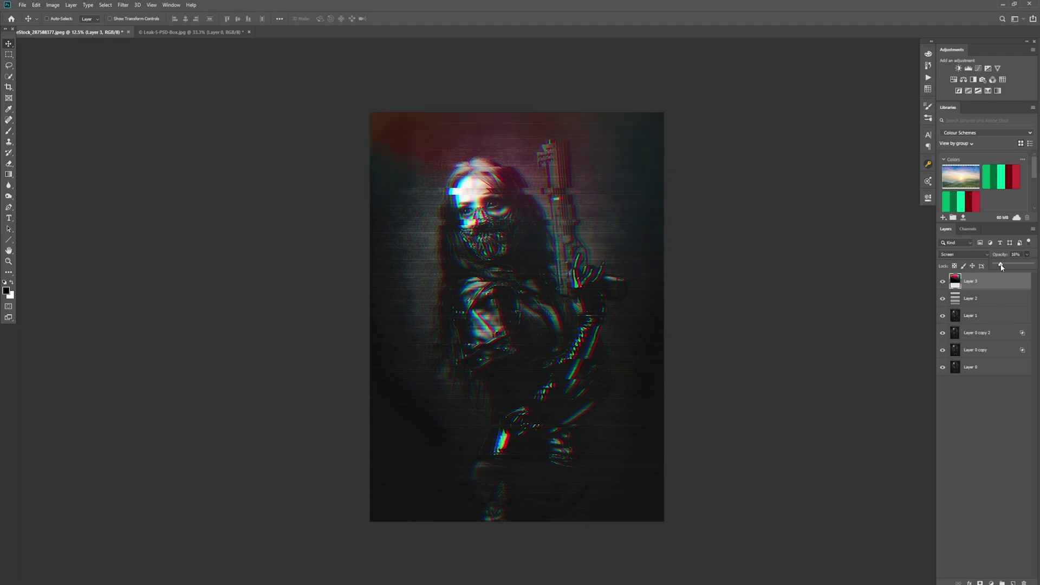
left_click(1004, 402)
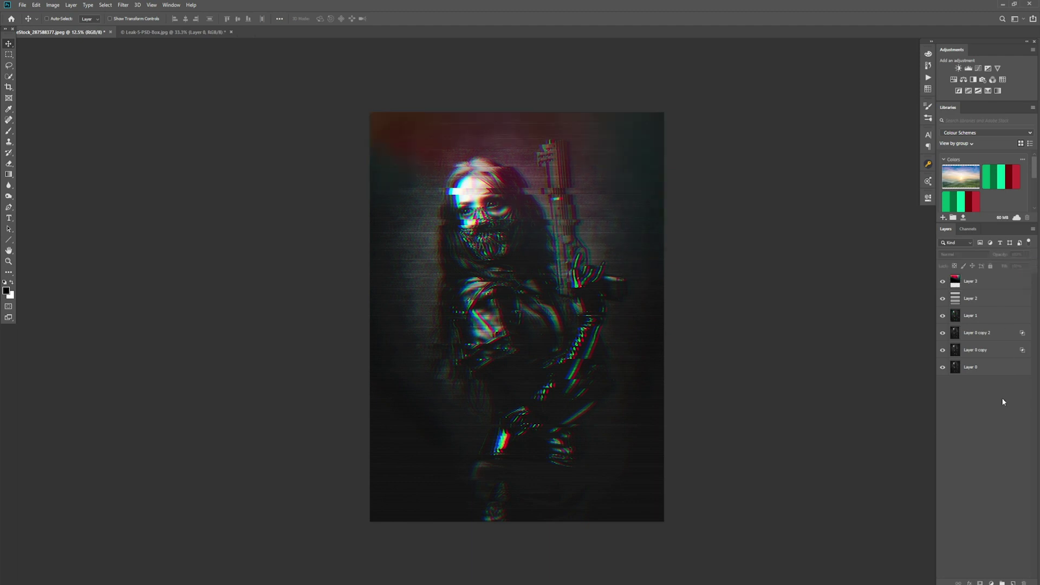
left_click(986, 282)
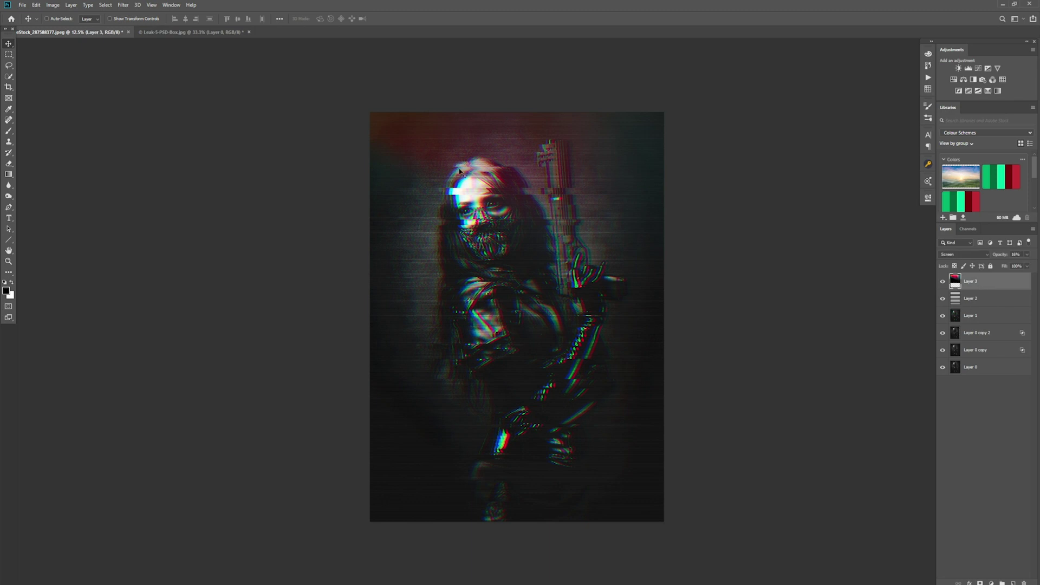